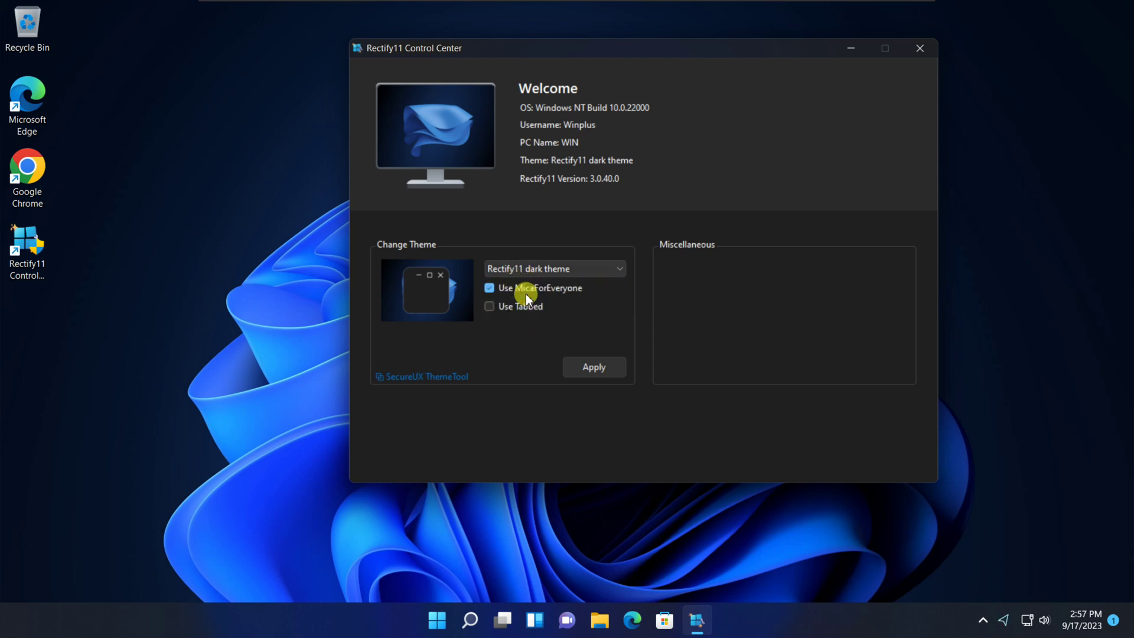
# - Keep Rectify11 dark theme as the theme and turn the Tabbed effect back off
pyautogui.click(523, 271)
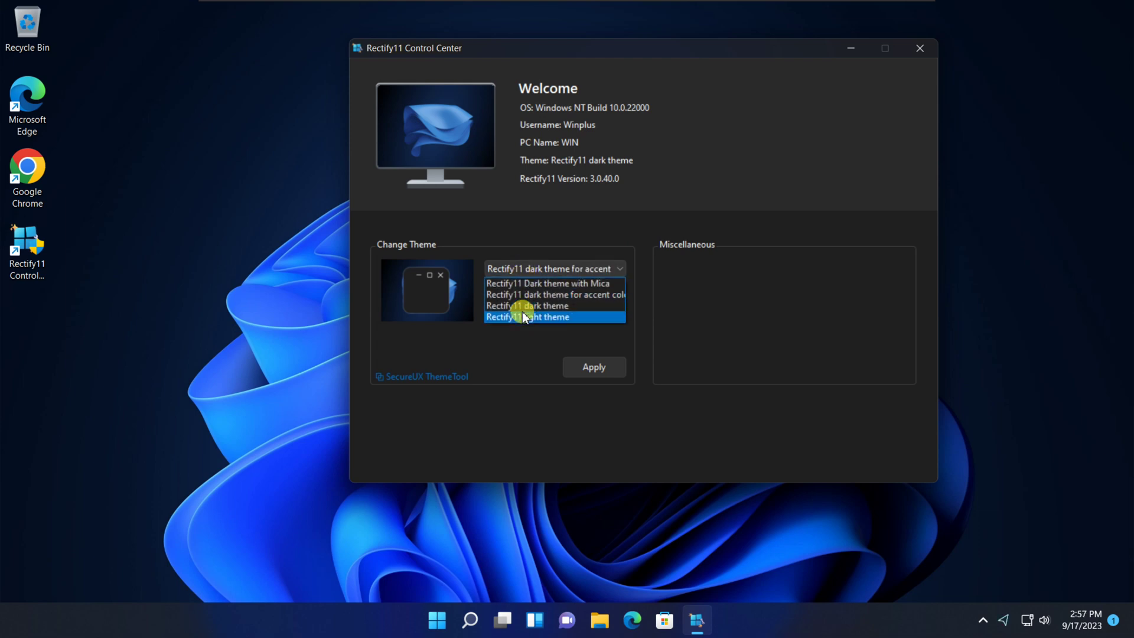
pyautogui.click(522, 306)
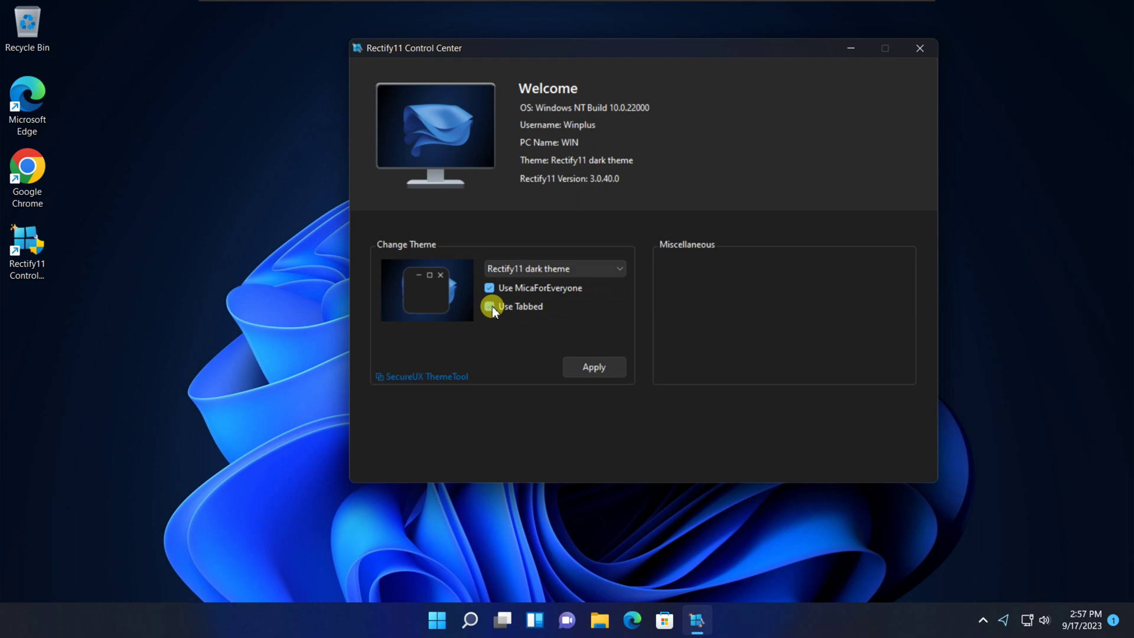
pyautogui.click(489, 306)
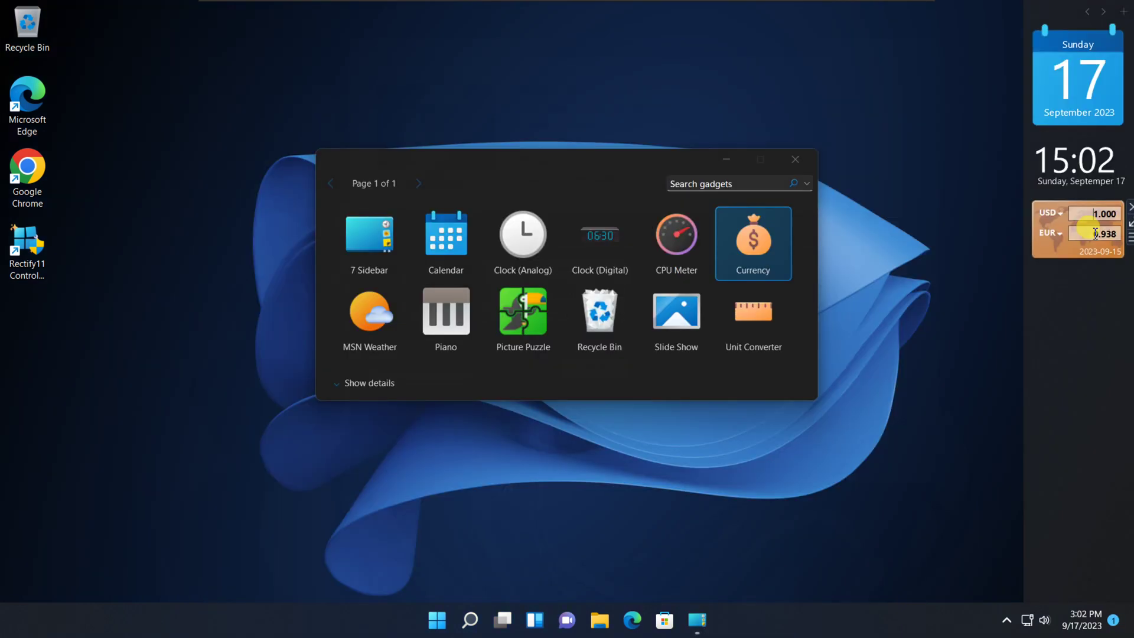
pyautogui.click(676, 313)
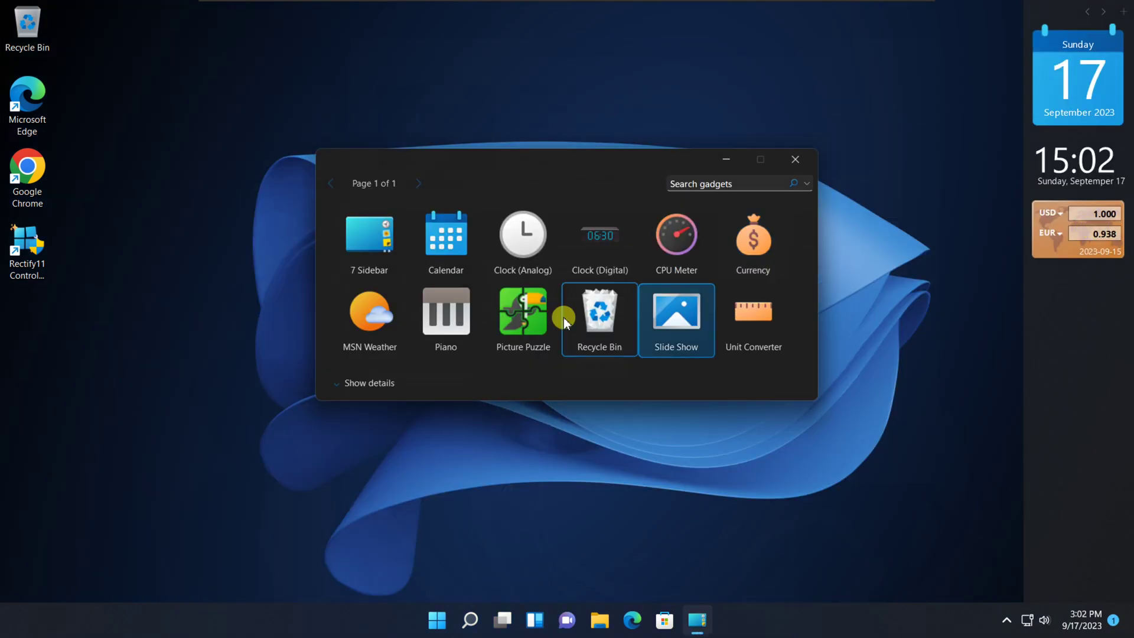
# - Add the Picture Puzzle gadget to the sidebar and slide several of its tiles
pyautogui.doubleClick(512, 322)
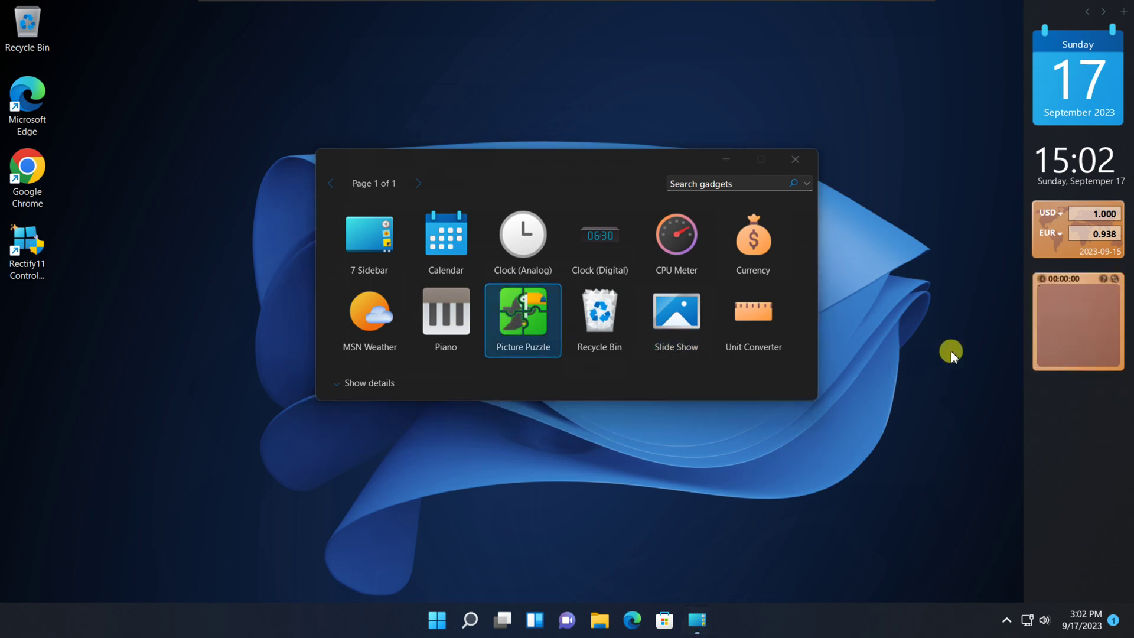
pyautogui.click(1085, 325)
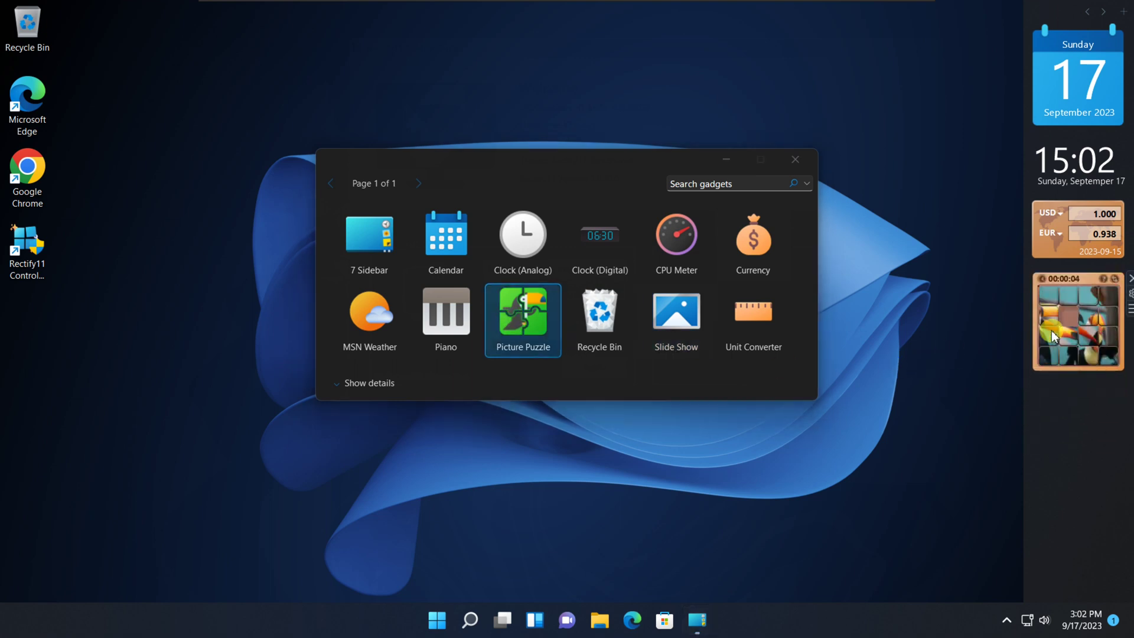
pyautogui.click(1070, 322)
pyautogui.click(1054, 338)
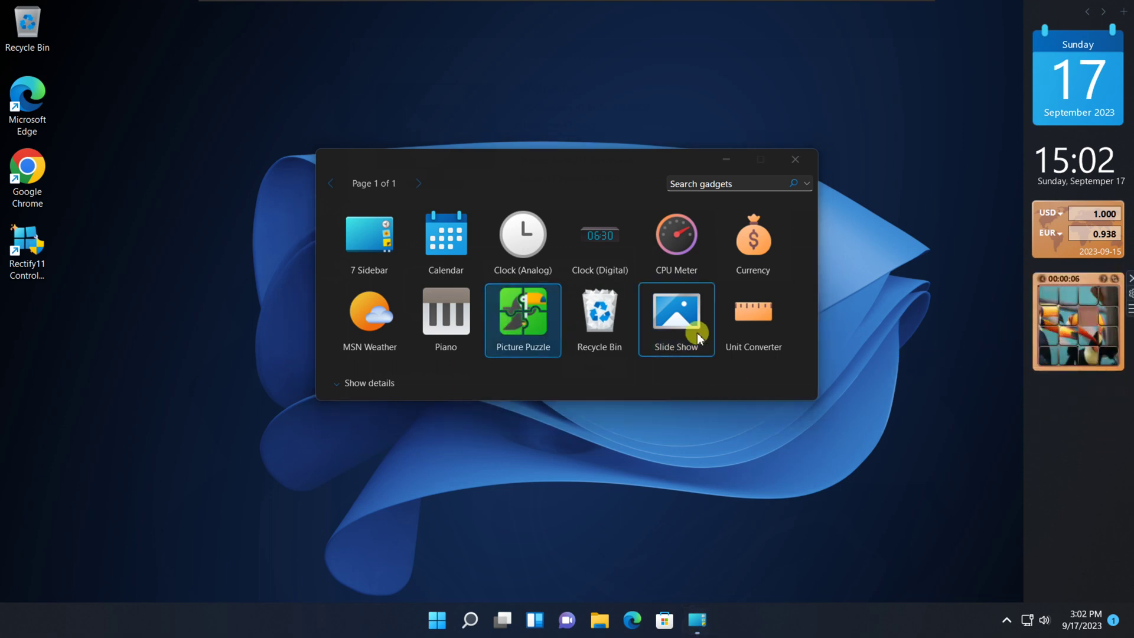
# - Place Unit Converter under the puzzle, change its length unit, then enter rectify11.net in Chrome
pyautogui.click(749, 319)
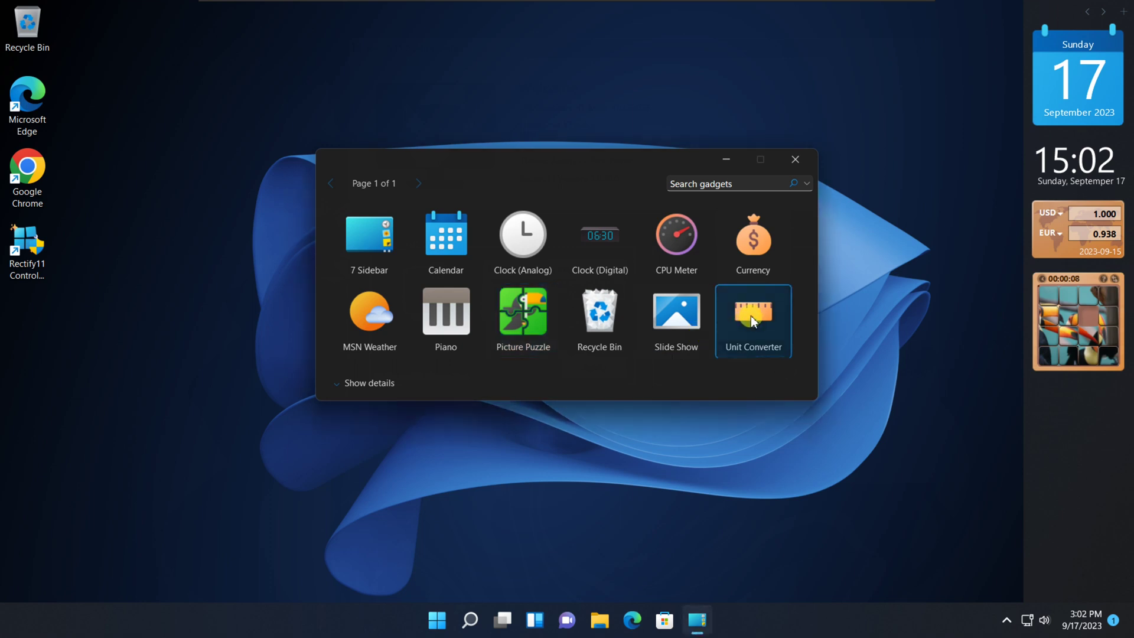
pyautogui.moveTo(751, 321); pyautogui.dragTo(1074, 389)
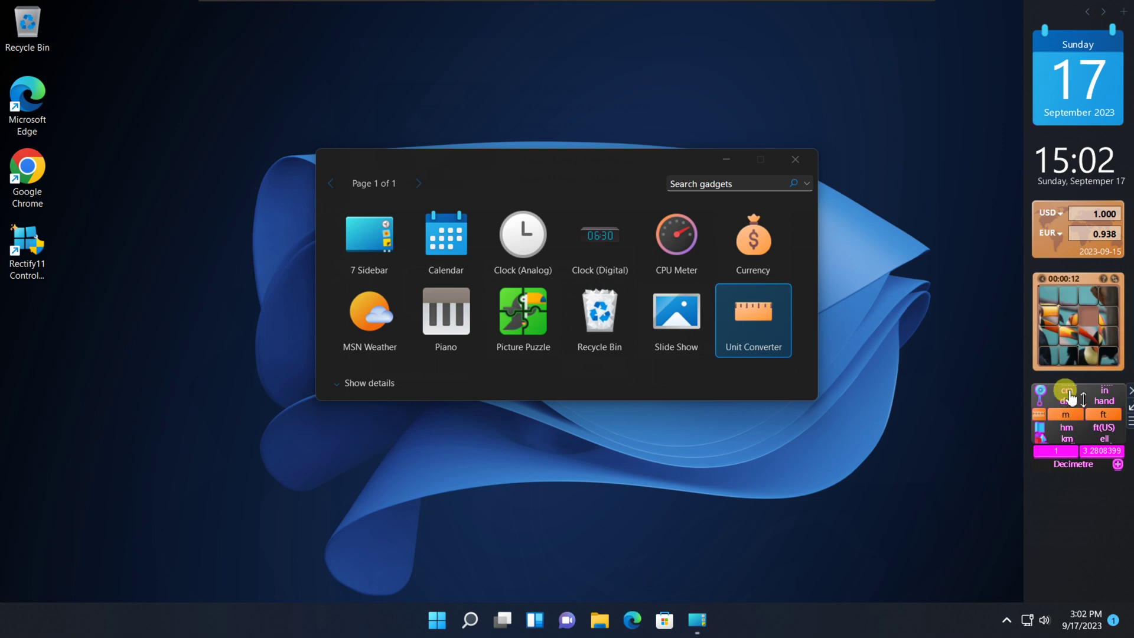
pyautogui.scroll(1, 1069, 399)
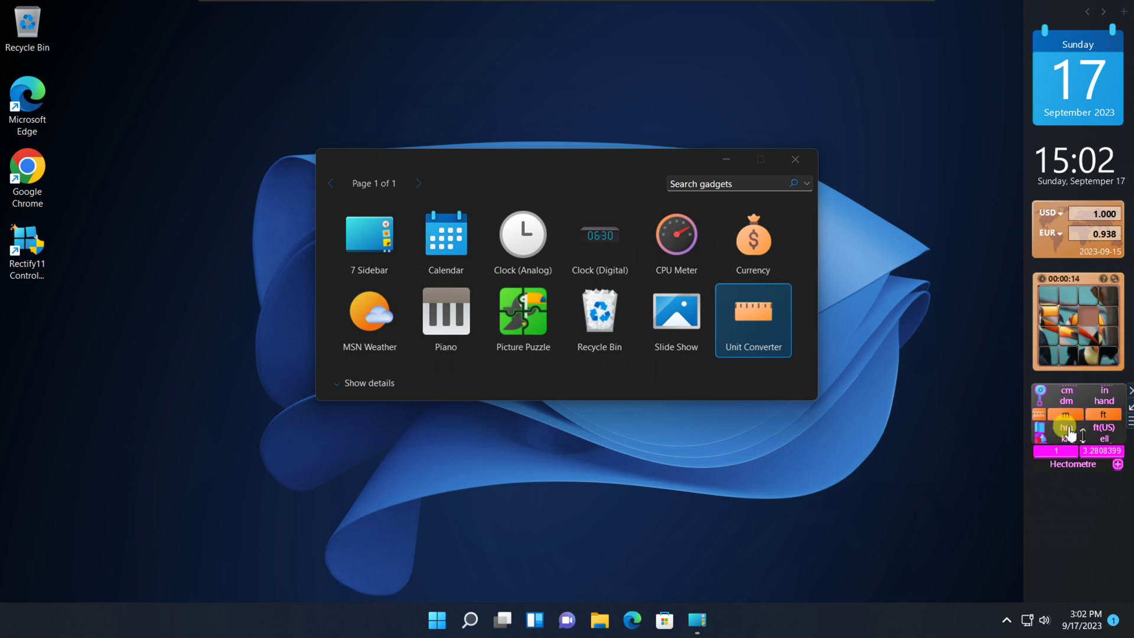
pyautogui.moveTo(1065, 399); pyautogui.dragTo(1105, 431)
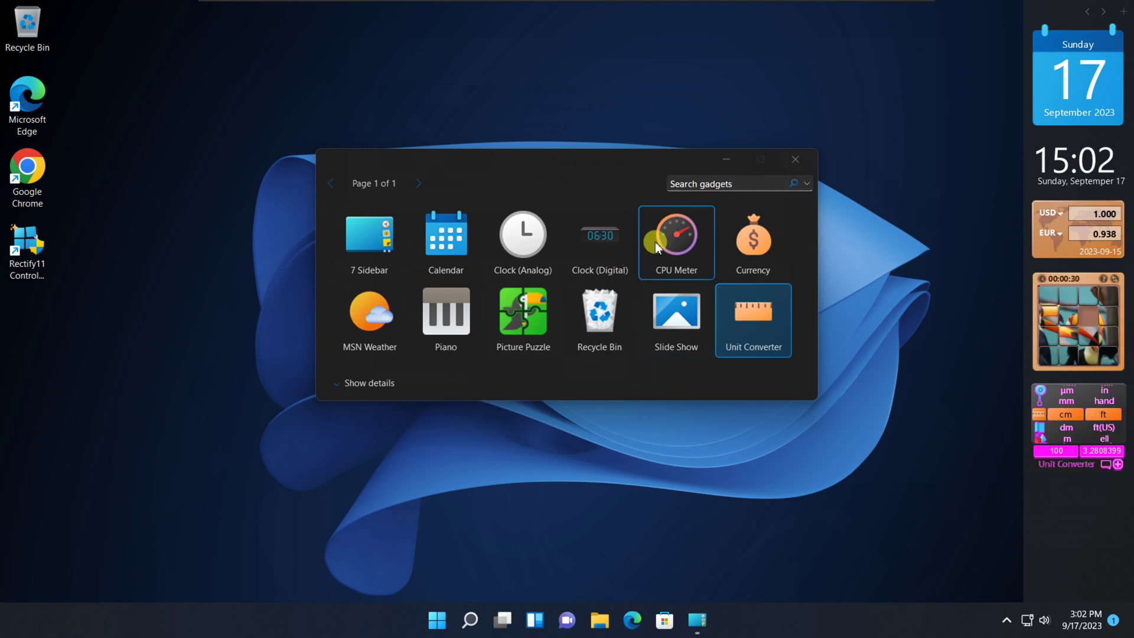
pyautogui.write('re')
pyautogui.write('ctify11')
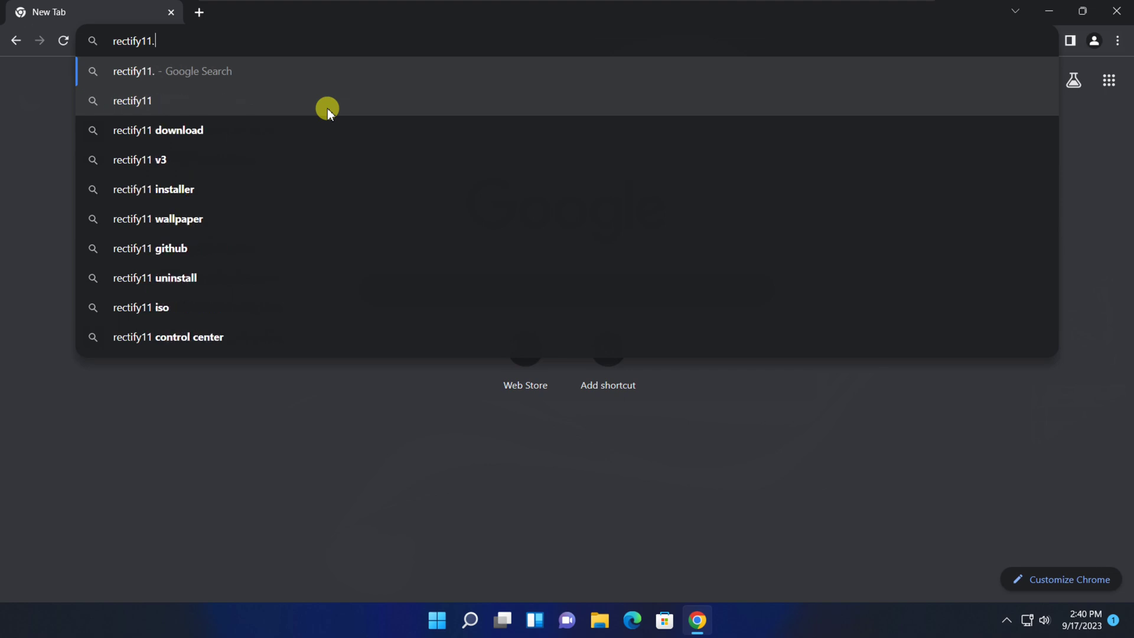
pyautogui.write('.net')
# - Load the rectify11.net homepage headed 'Introducing Rectify11'
pyautogui.press('Return')
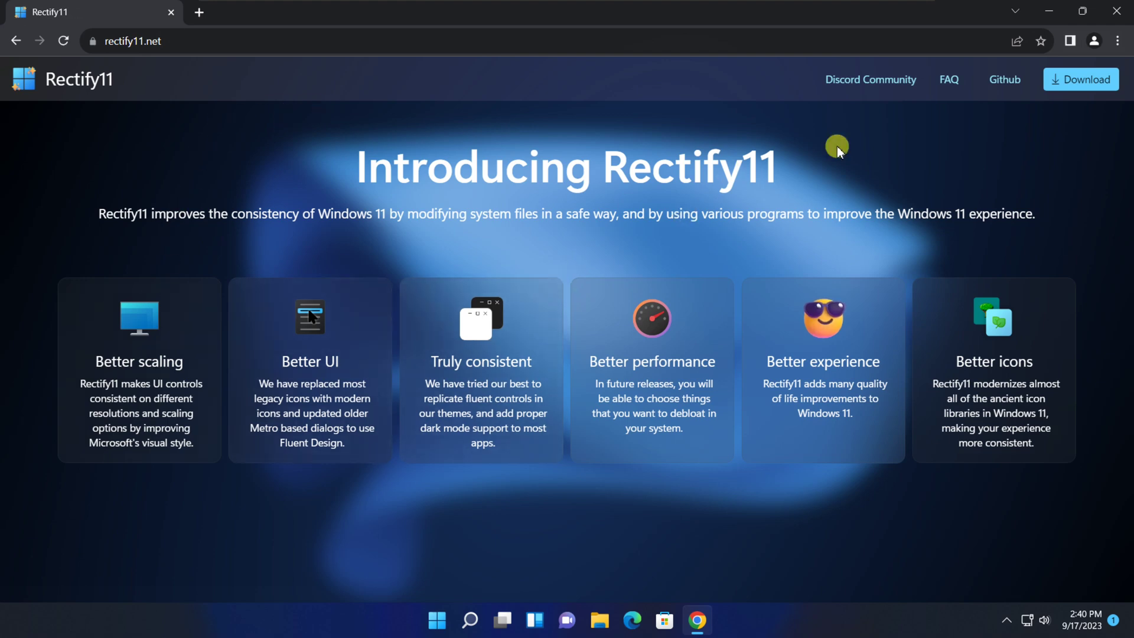
# - Download Rectify11Installer.exe from the v3.0 RC2 GitHub release and show it in its folder
pyautogui.click(1063, 85)
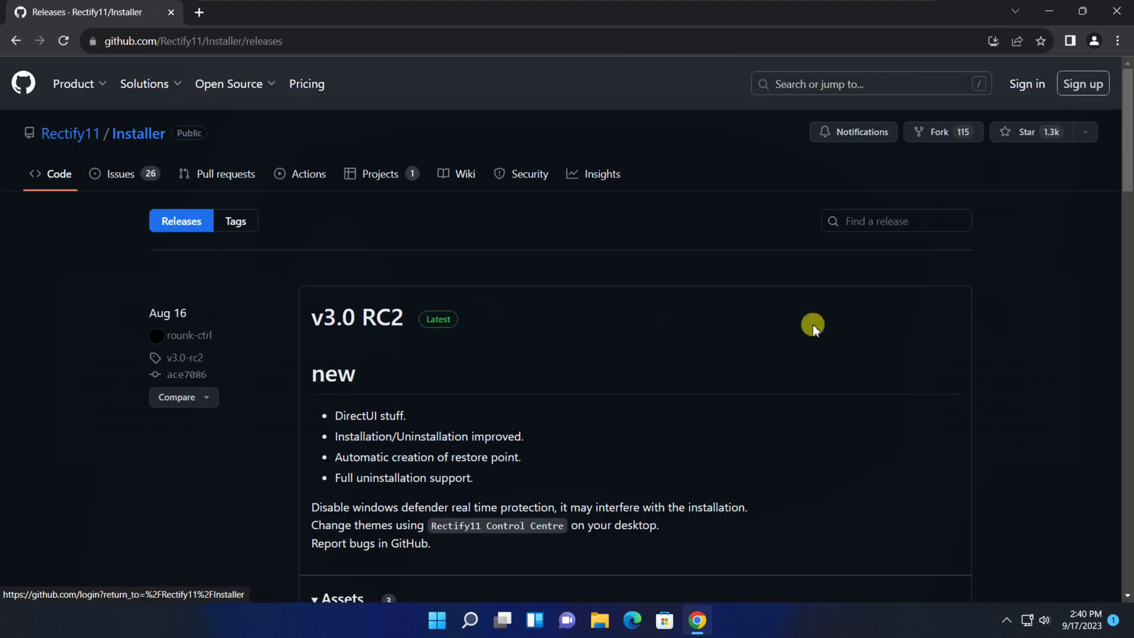
pyautogui.scroll(-1, 789, 342)
pyautogui.scroll(-1, 788, 342)
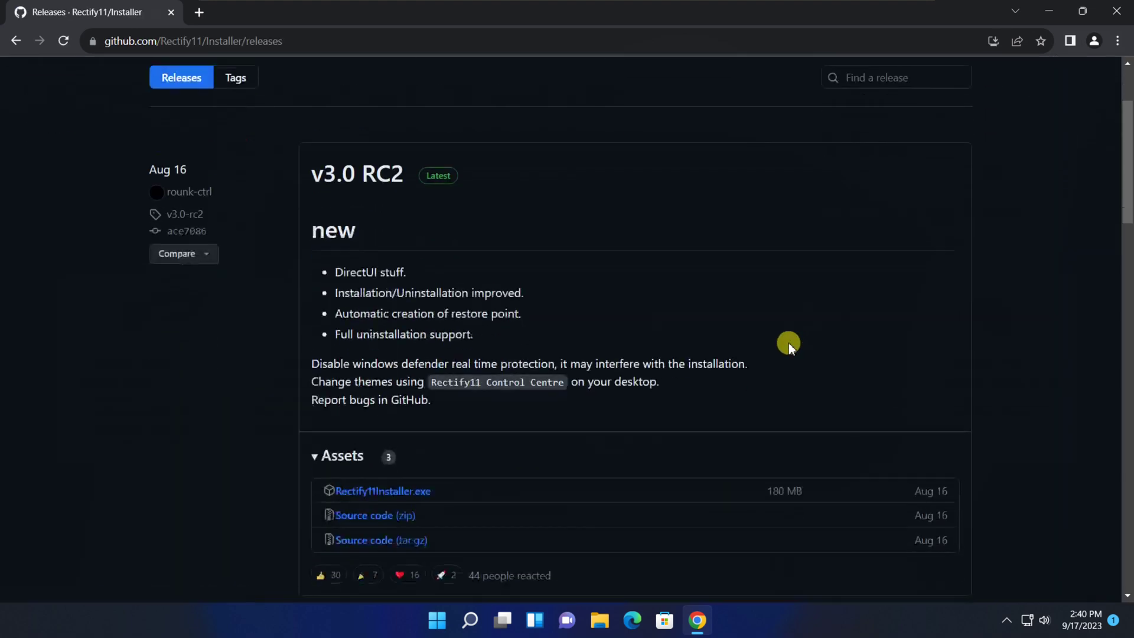
pyautogui.click(387, 492)
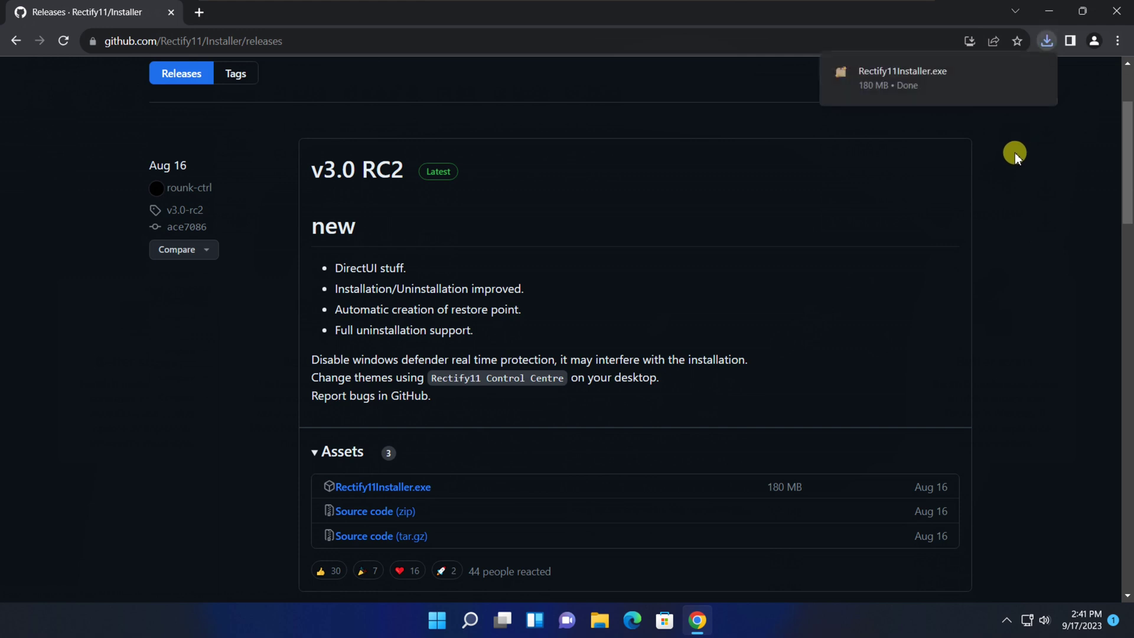
pyautogui.click(1012, 72)
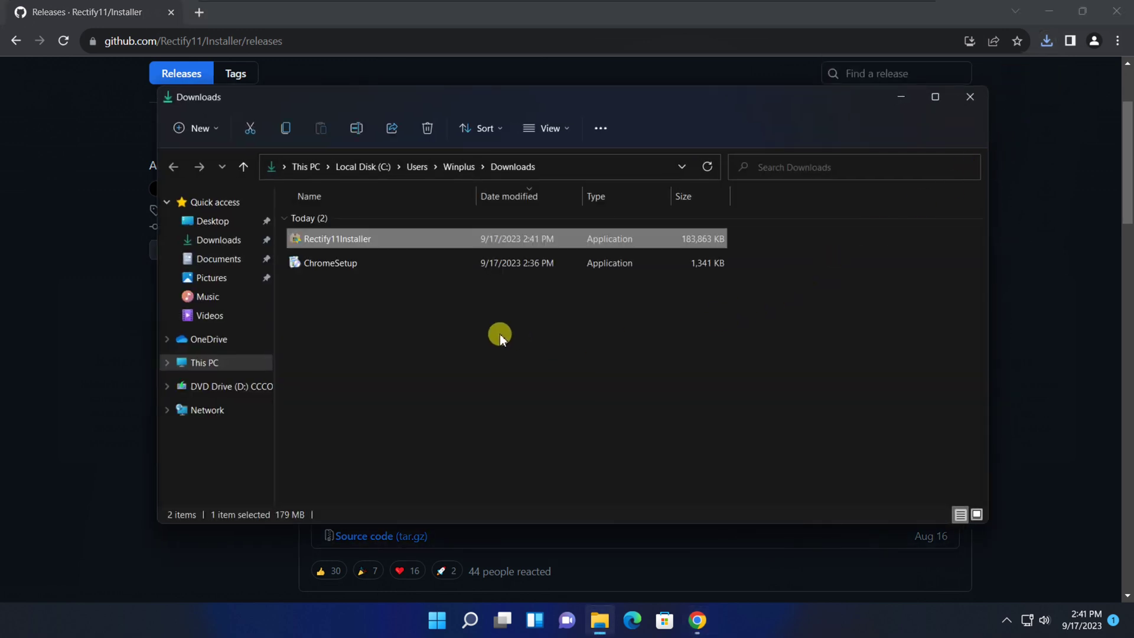
# - Run Rectify11Installer past SmartScreen and UAC, then close the Downloads window and Chrome
pyautogui.click(500, 334)
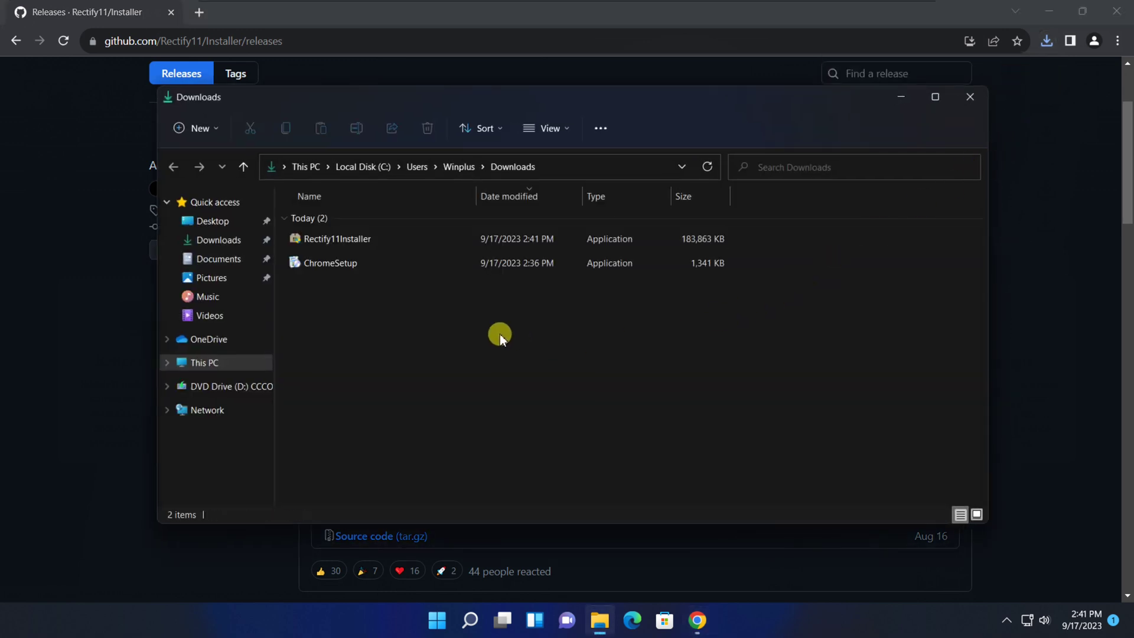
pyautogui.doubleClick(341, 239)
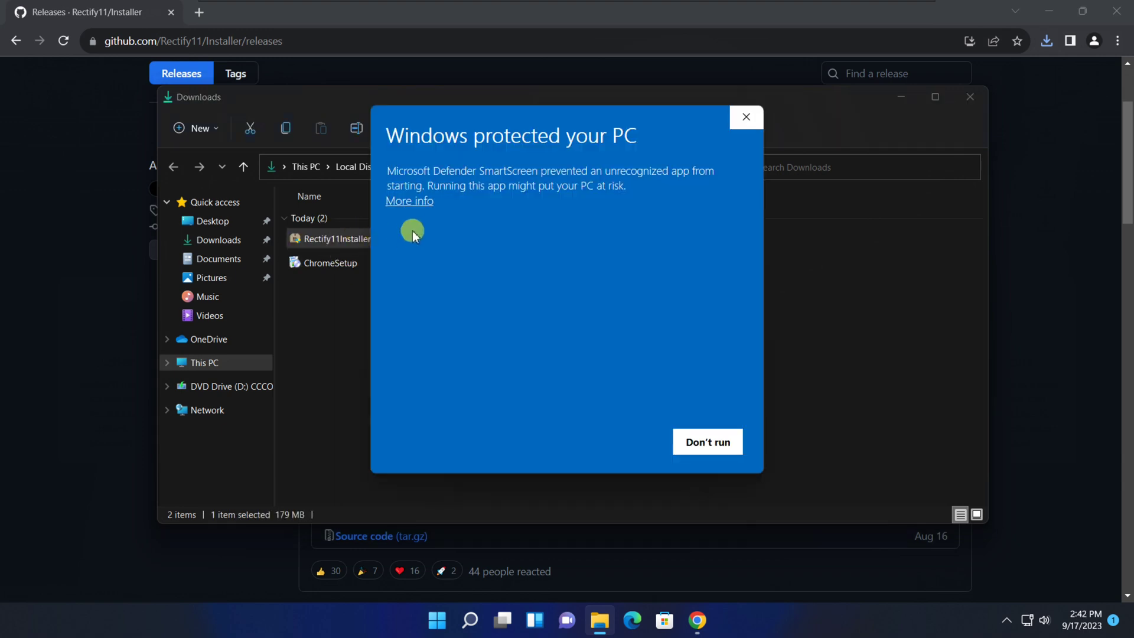
pyautogui.click(410, 204)
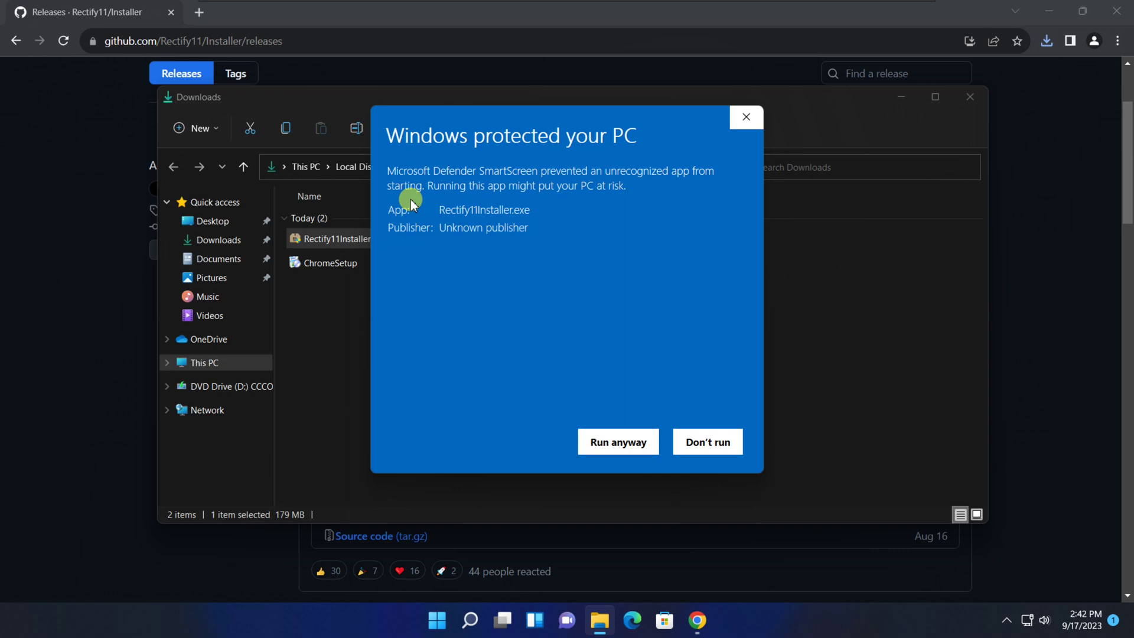
pyautogui.click(620, 446)
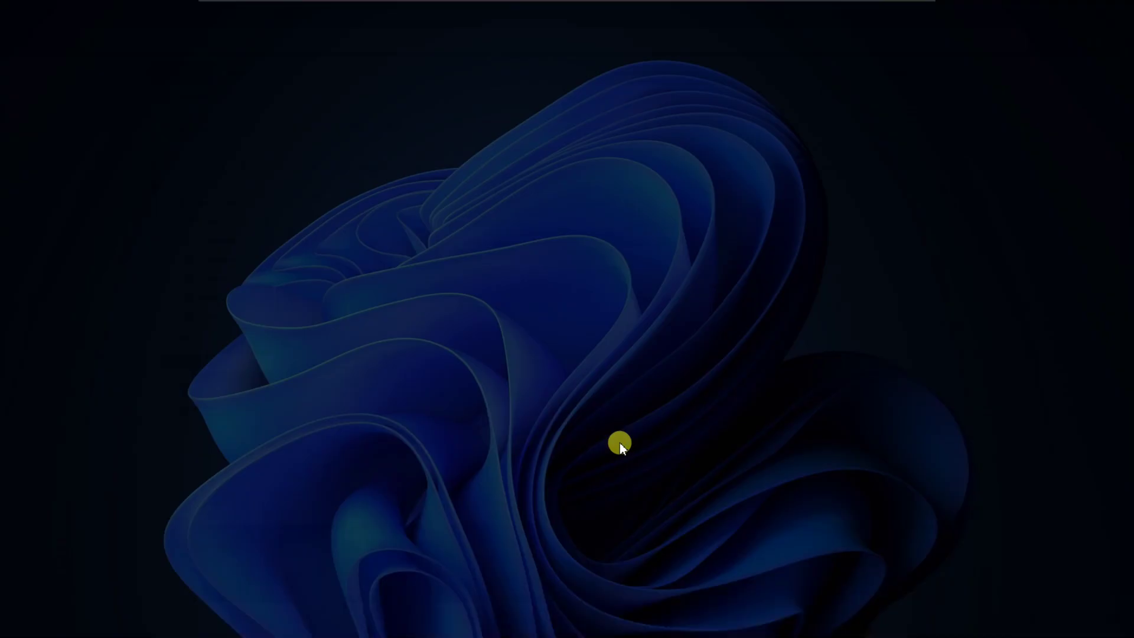
pyautogui.click(492, 434)
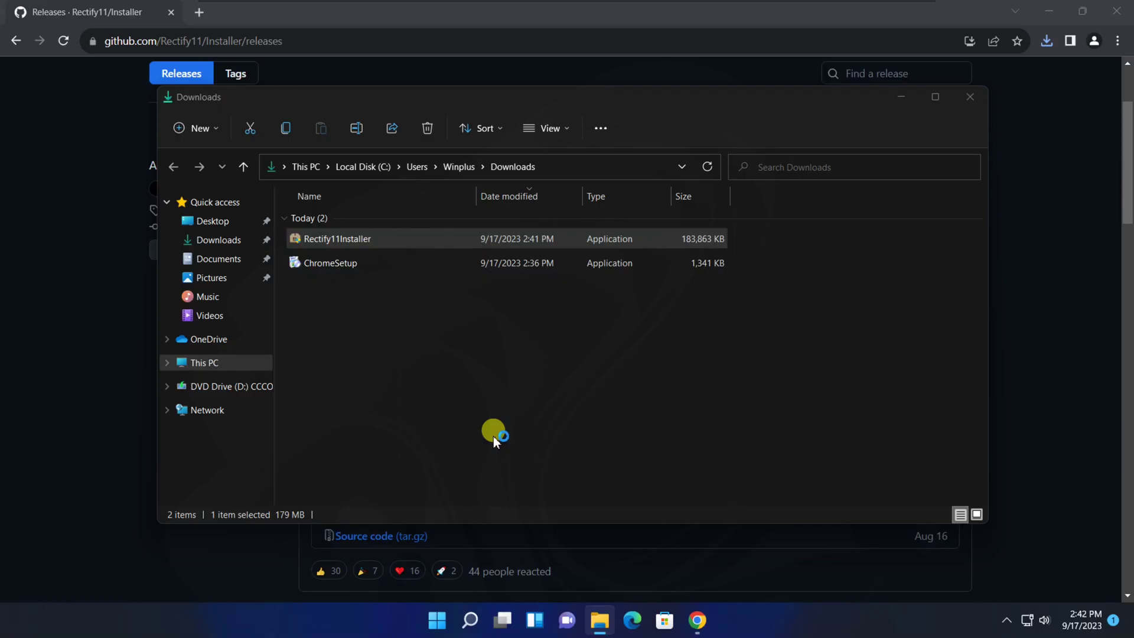
pyautogui.click(970, 99)
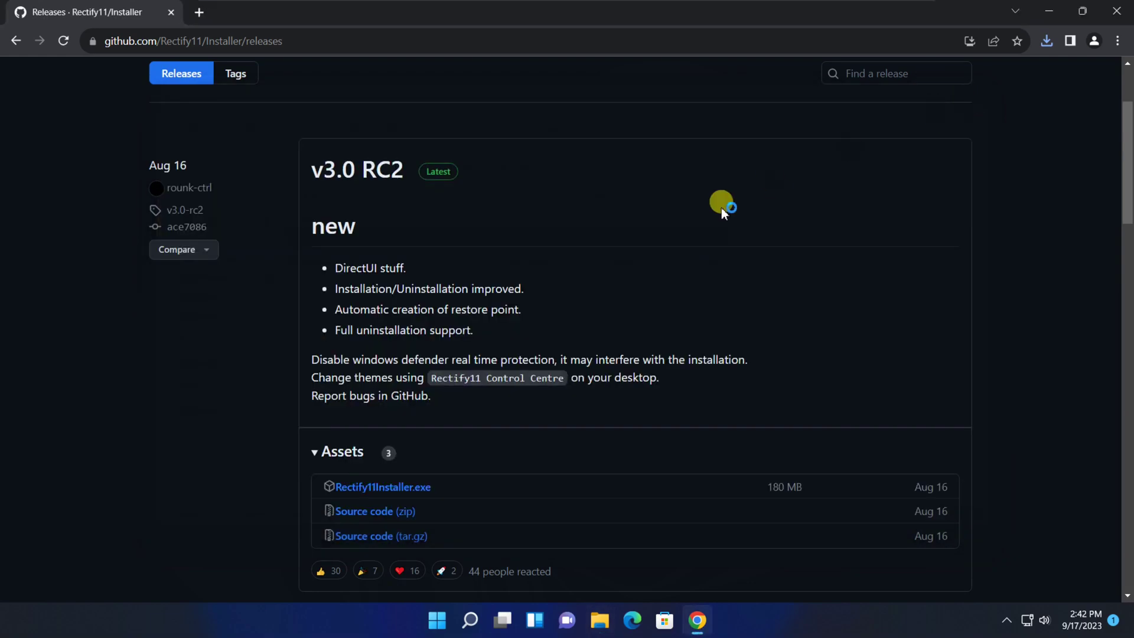
pyautogui.click(1114, 11)
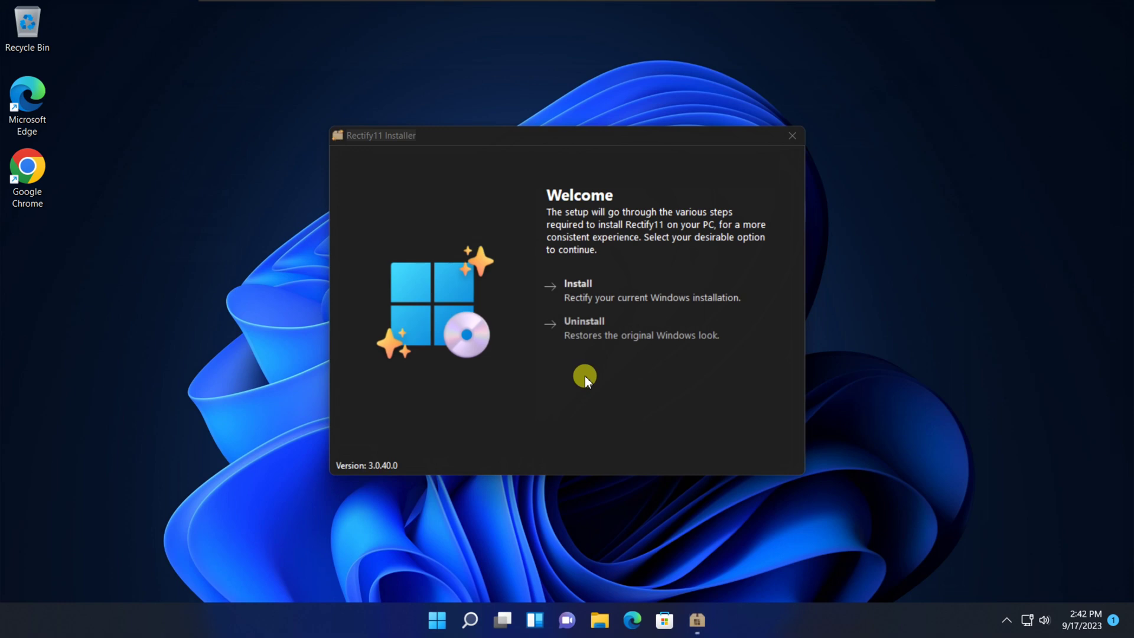
# - Start an install, agree to the licence, and keep System icons, Themes and Extras all checked
pyautogui.click(572, 284)
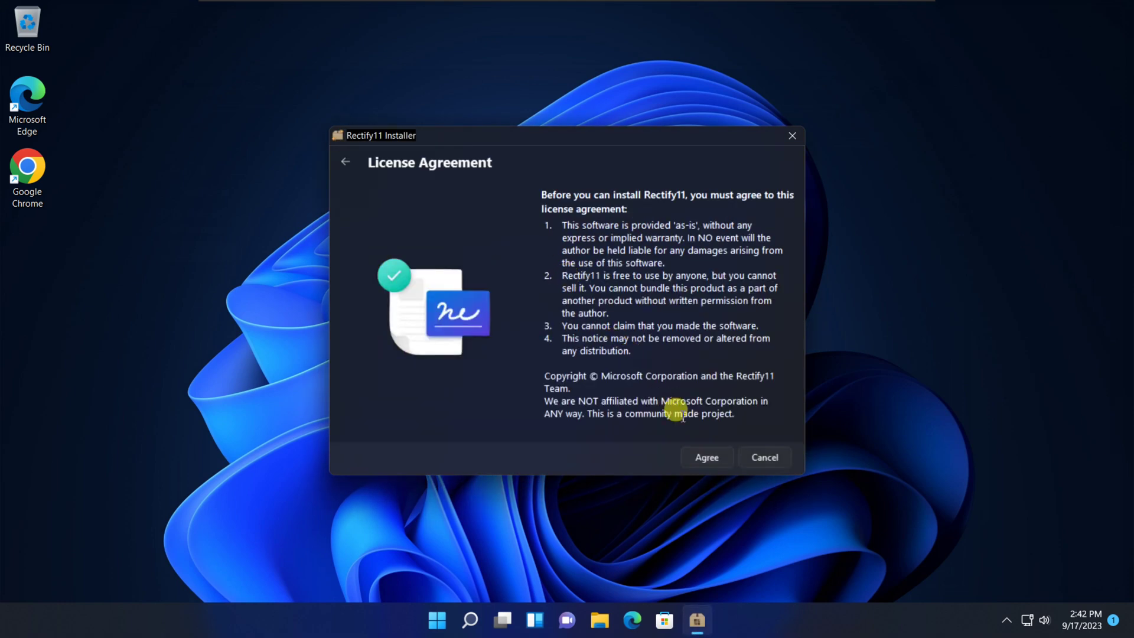
pyautogui.click(704, 458)
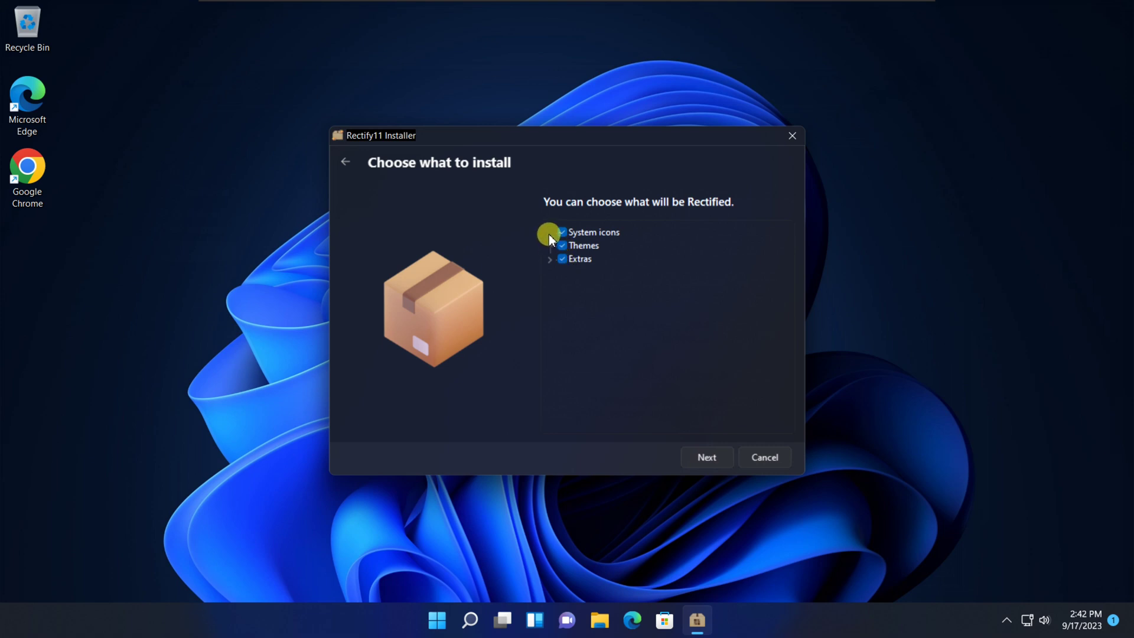
pyautogui.click(705, 458)
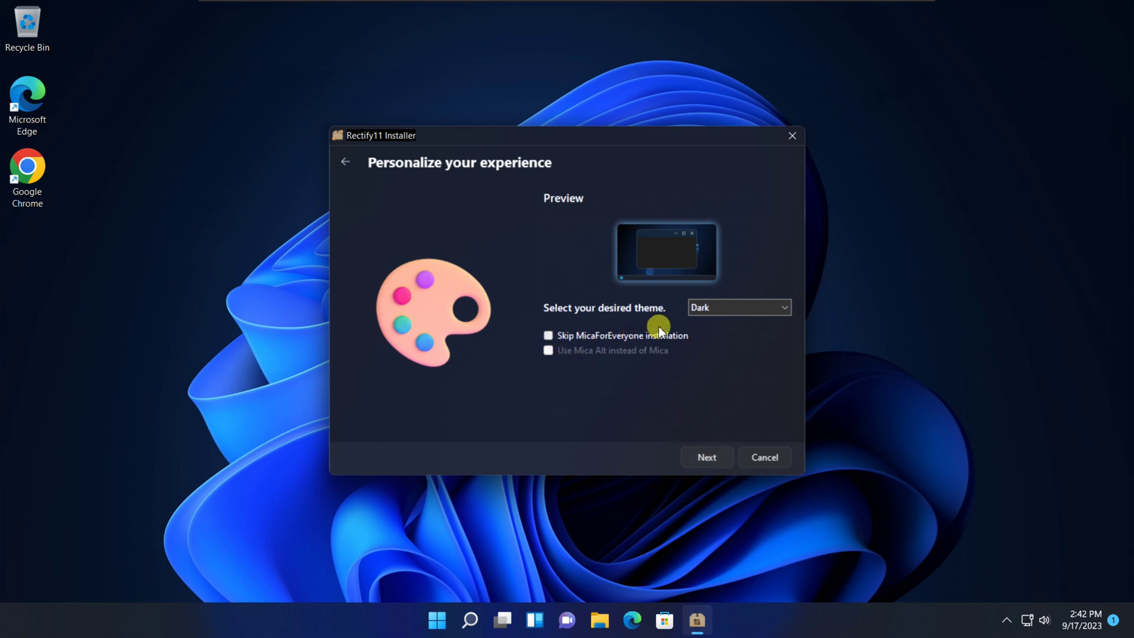
# - Keep Dark as the installer theme and continue to the context menu style page
pyautogui.click(714, 307)
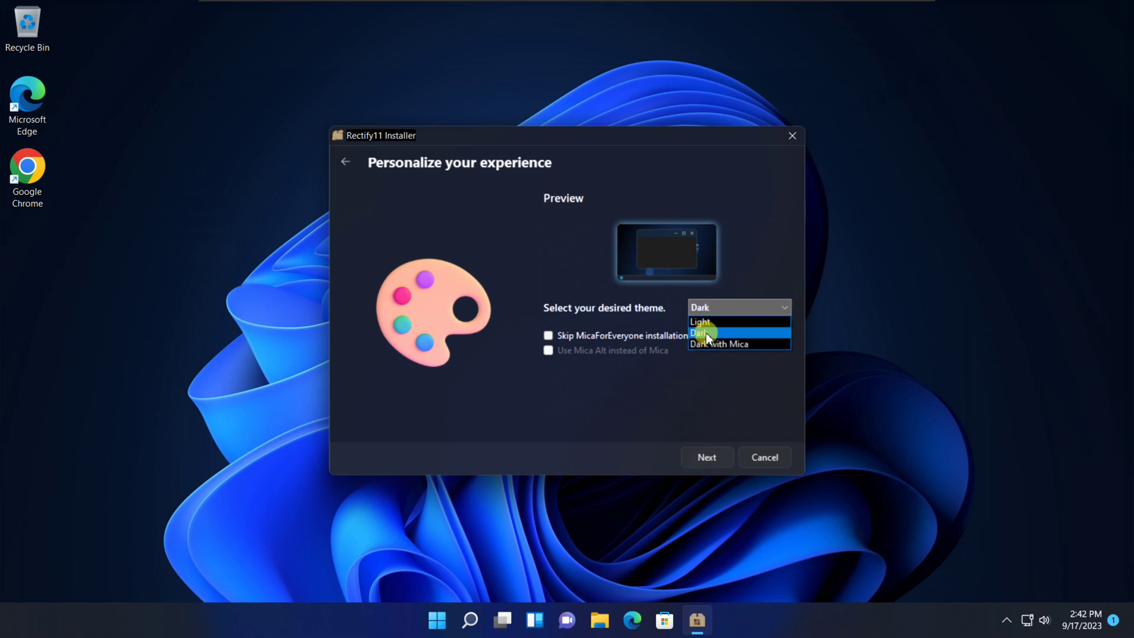
pyautogui.click(706, 331)
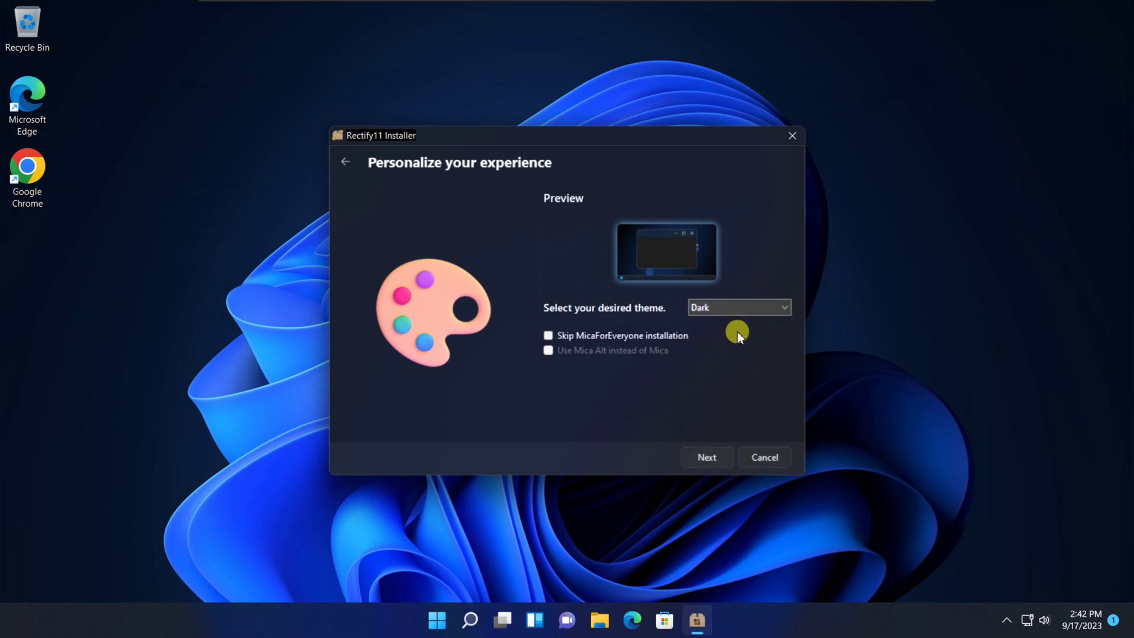
pyautogui.click(710, 456)
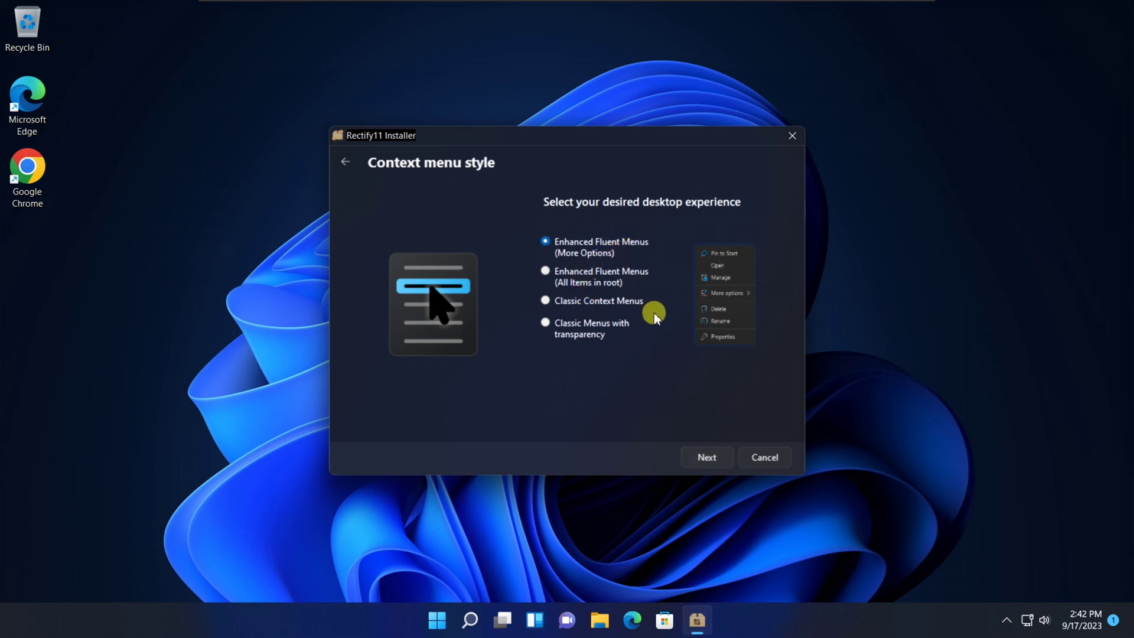
# - Preview each context menu style, then choose Enhanced Fluent Menus (More Options) and continue to the Summary
pyautogui.click(543, 270)
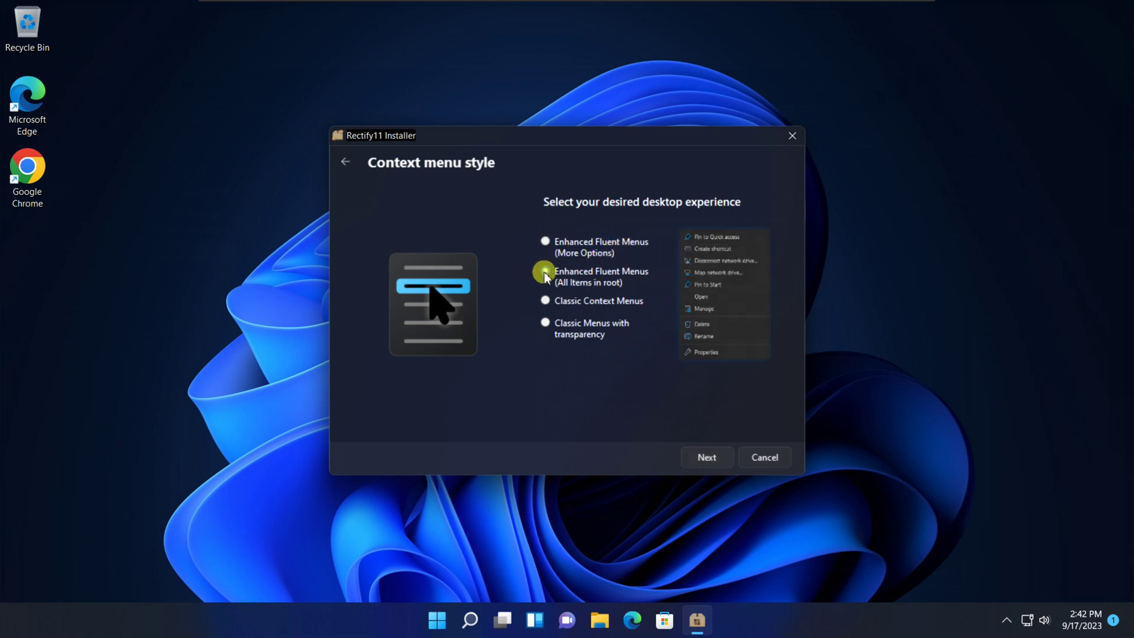
pyautogui.click(545, 240)
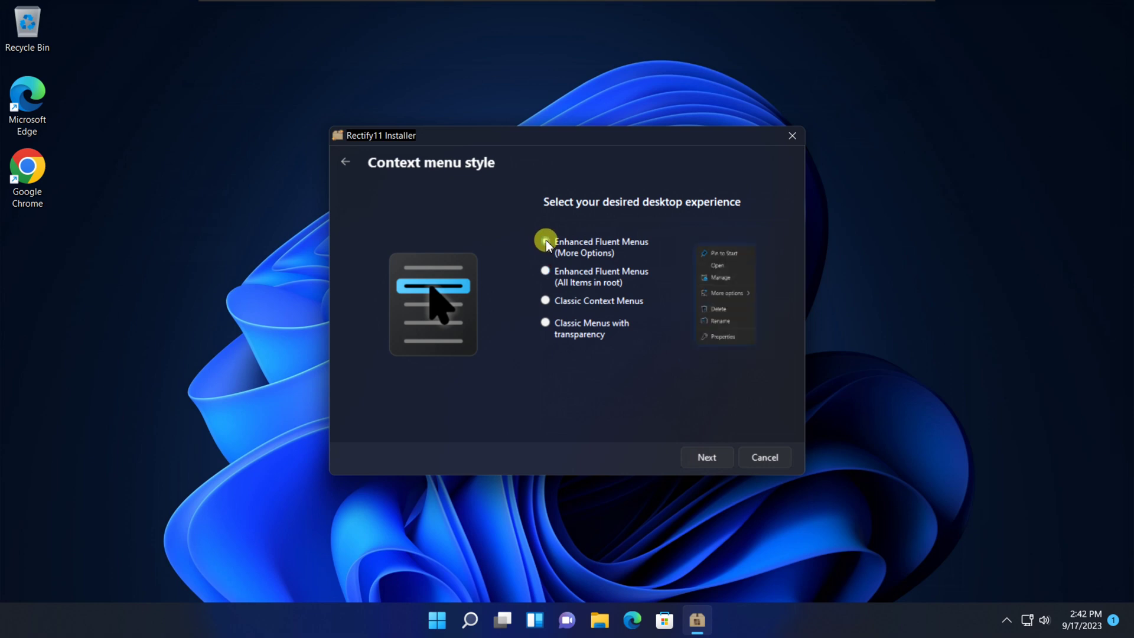
pyautogui.click(545, 271)
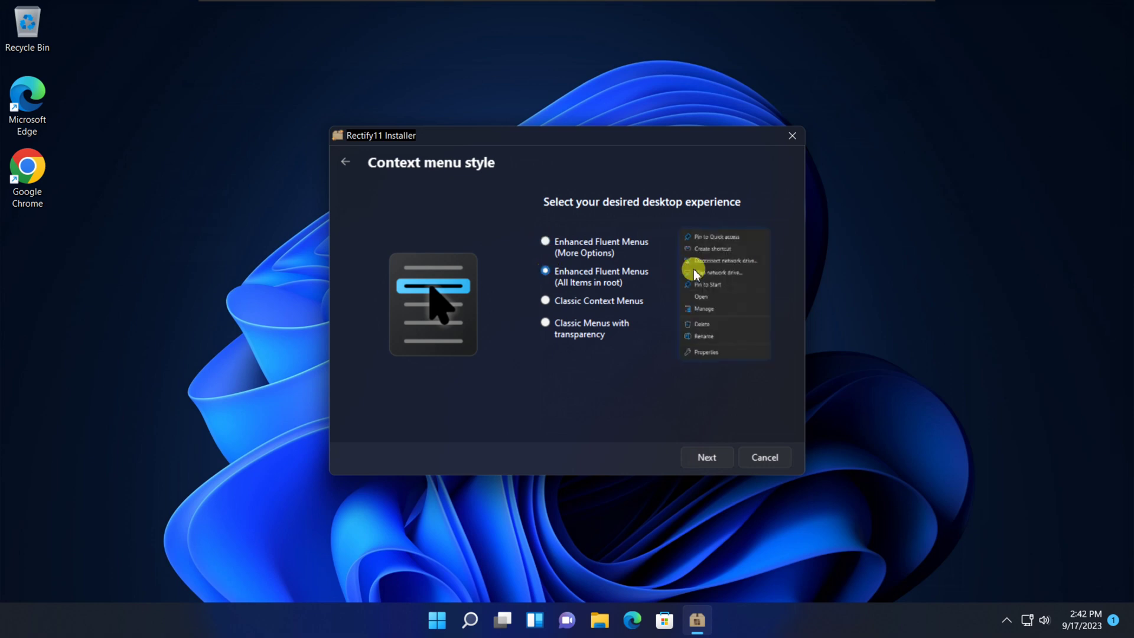
pyautogui.click(544, 299)
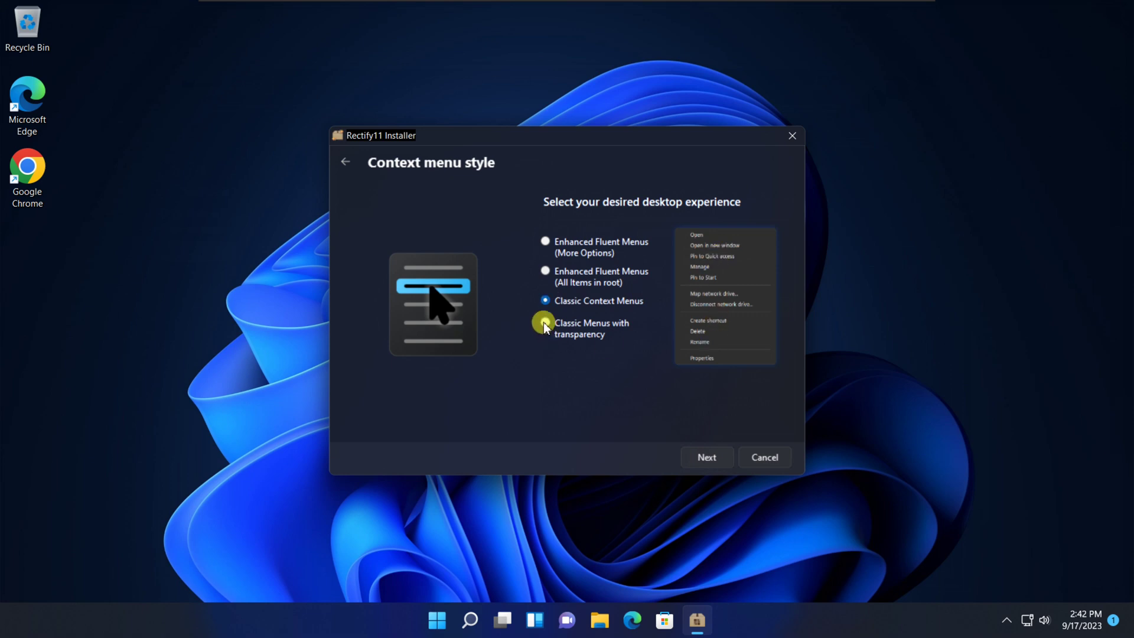
pyautogui.click(543, 321)
pyautogui.click(544, 263)
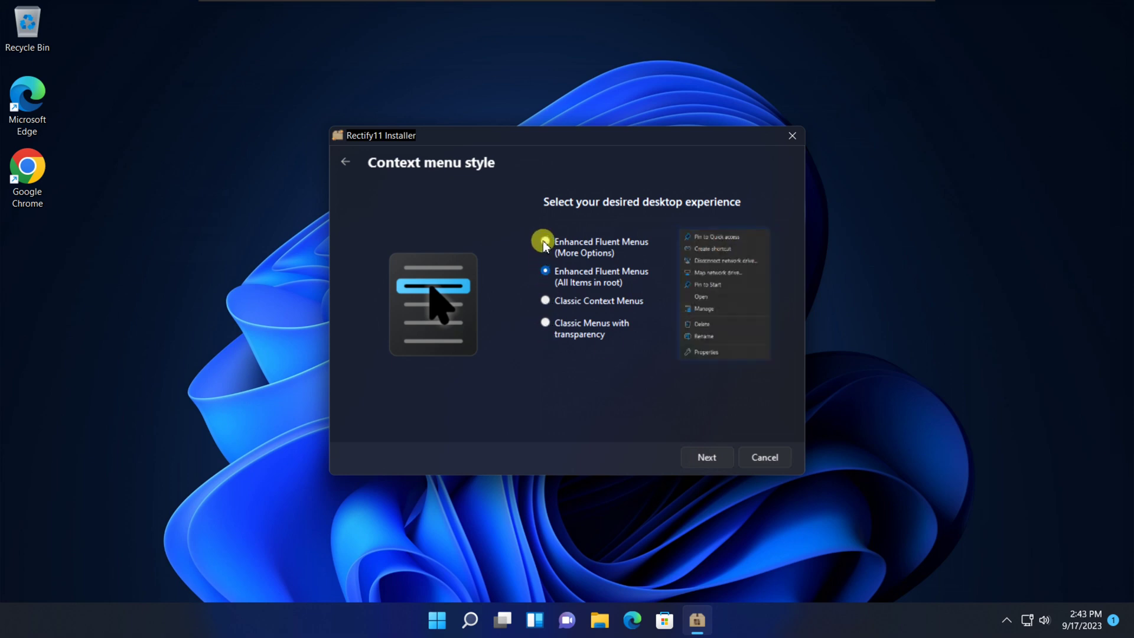
pyautogui.click(543, 241)
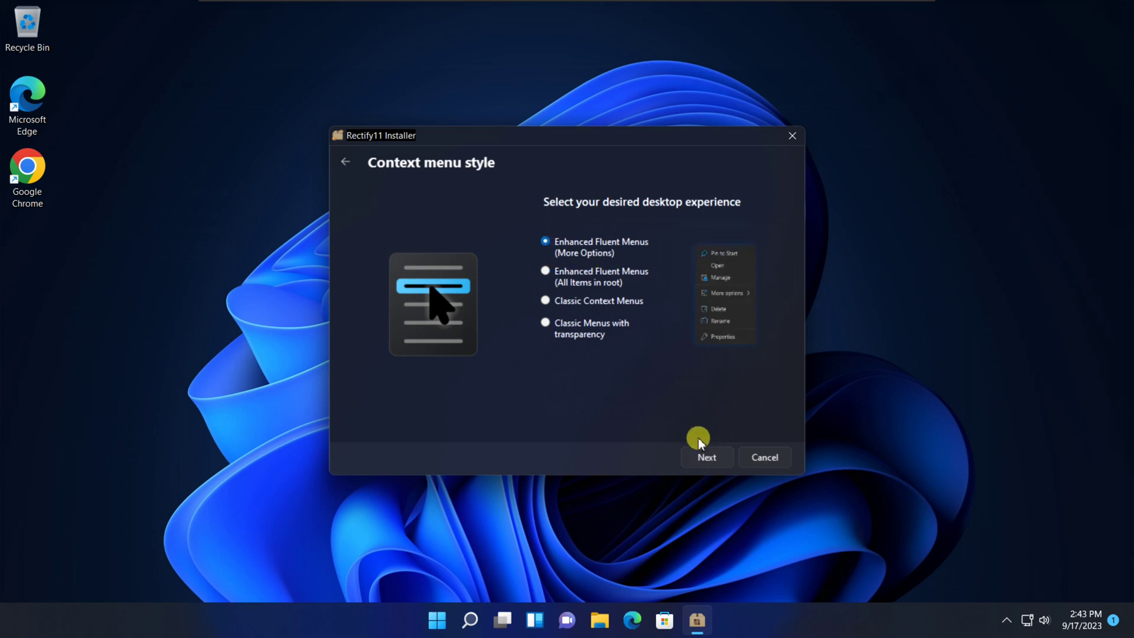
pyautogui.click(708, 458)
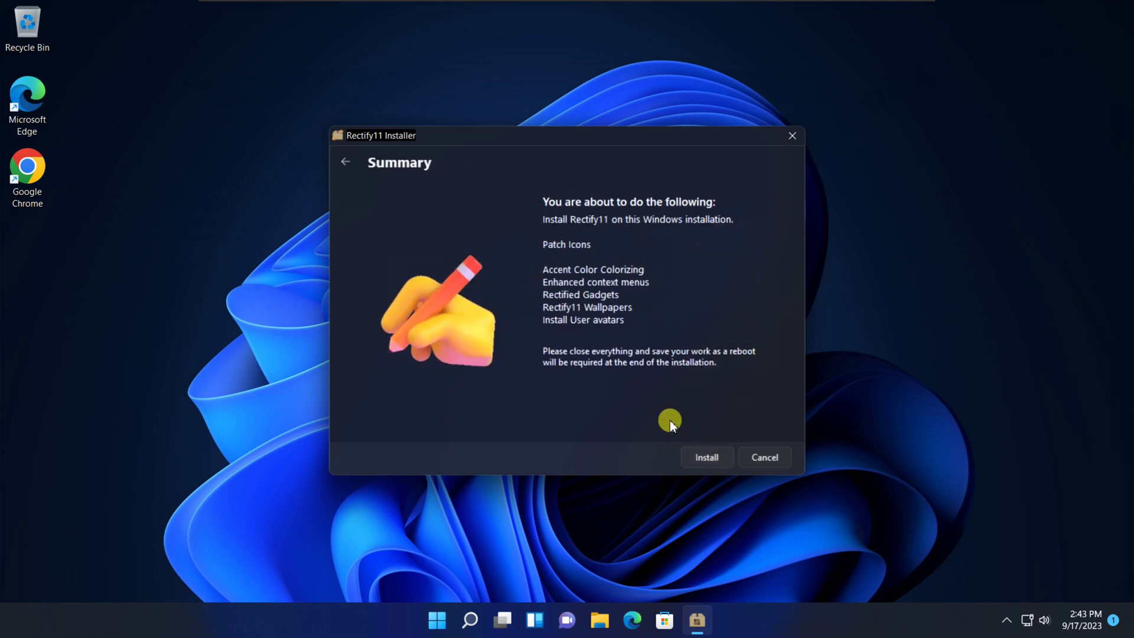
# - Start the install from the Summary page and let the Rectify11.Phase2 console finish patching
pyautogui.click(703, 455)
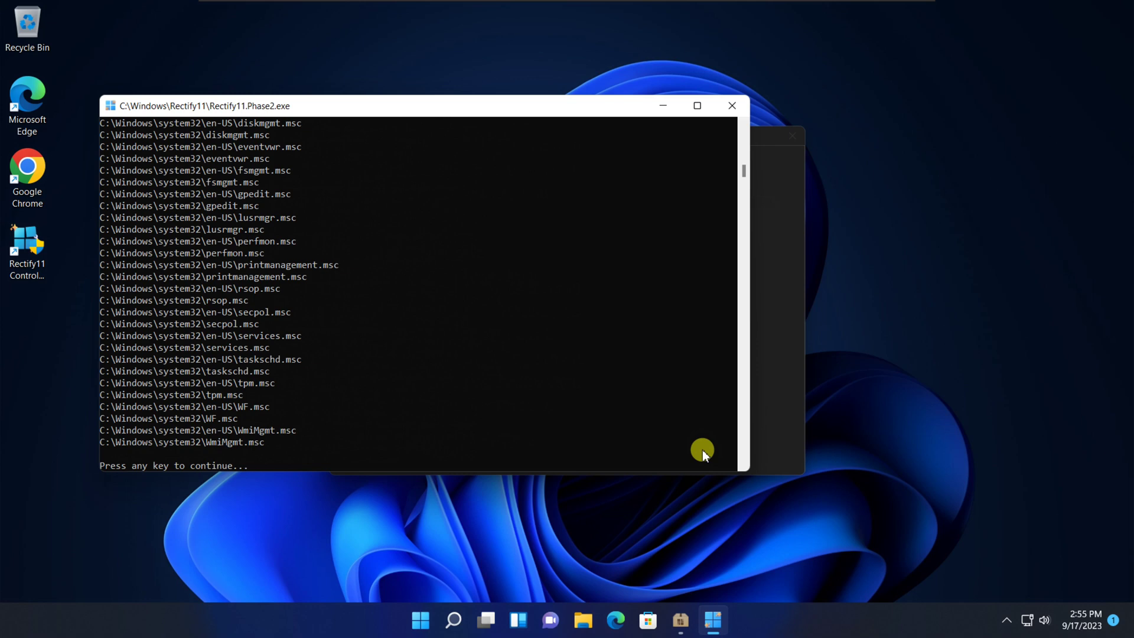
# - Dismiss the finished console, then after the reboot launch Rectify11 Control Center with admin approval
pyautogui.press('Return')
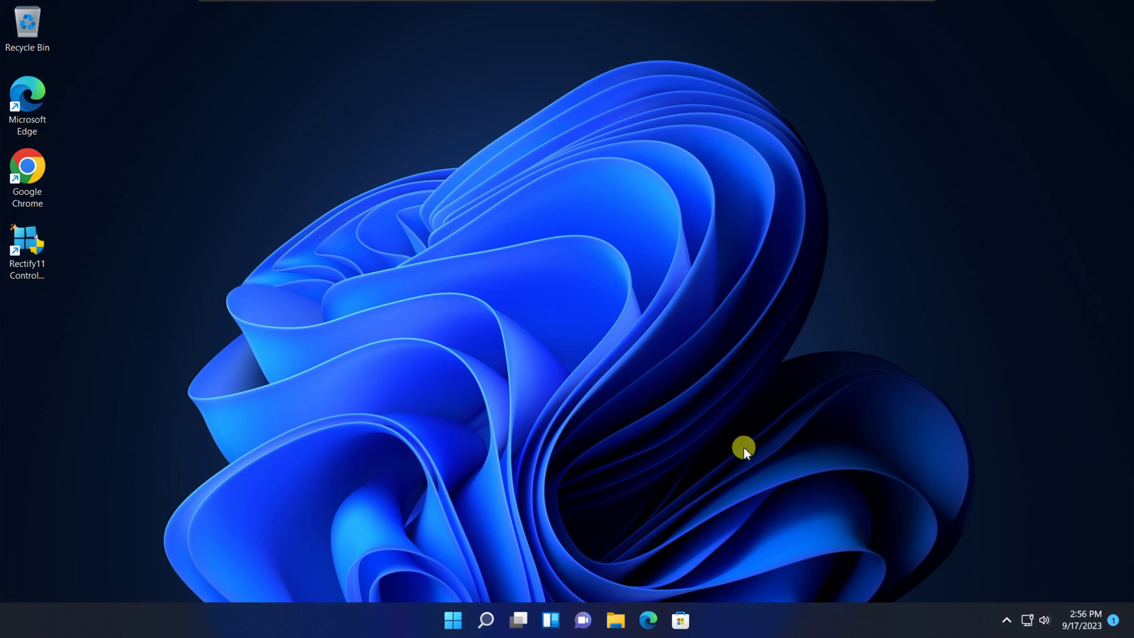
pyautogui.doubleClick(31, 249)
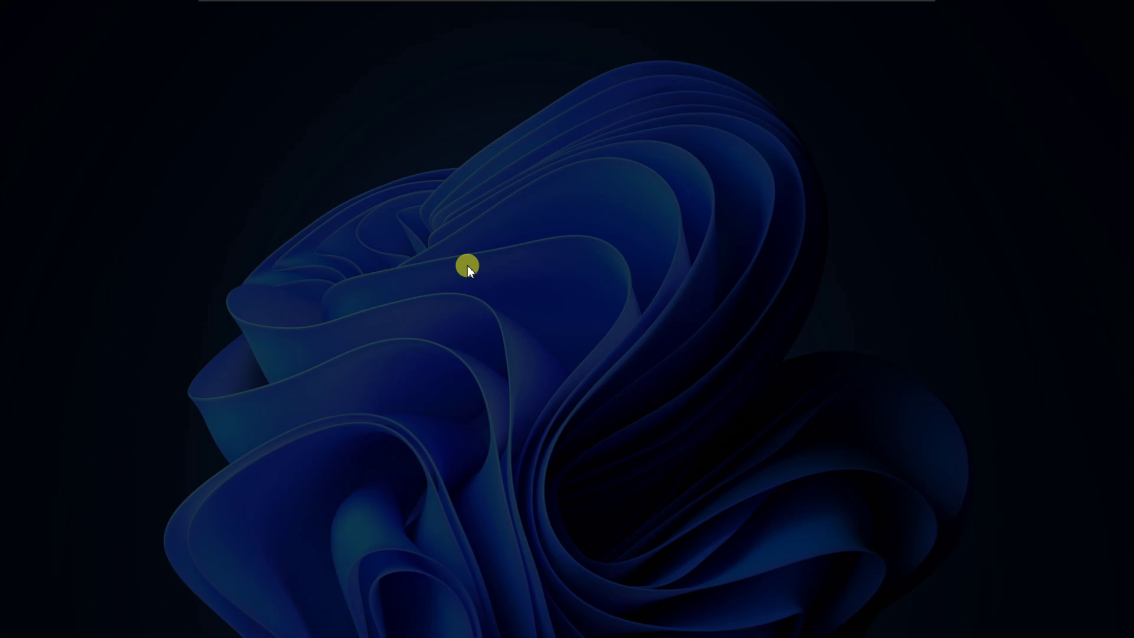
pyautogui.click(508, 433)
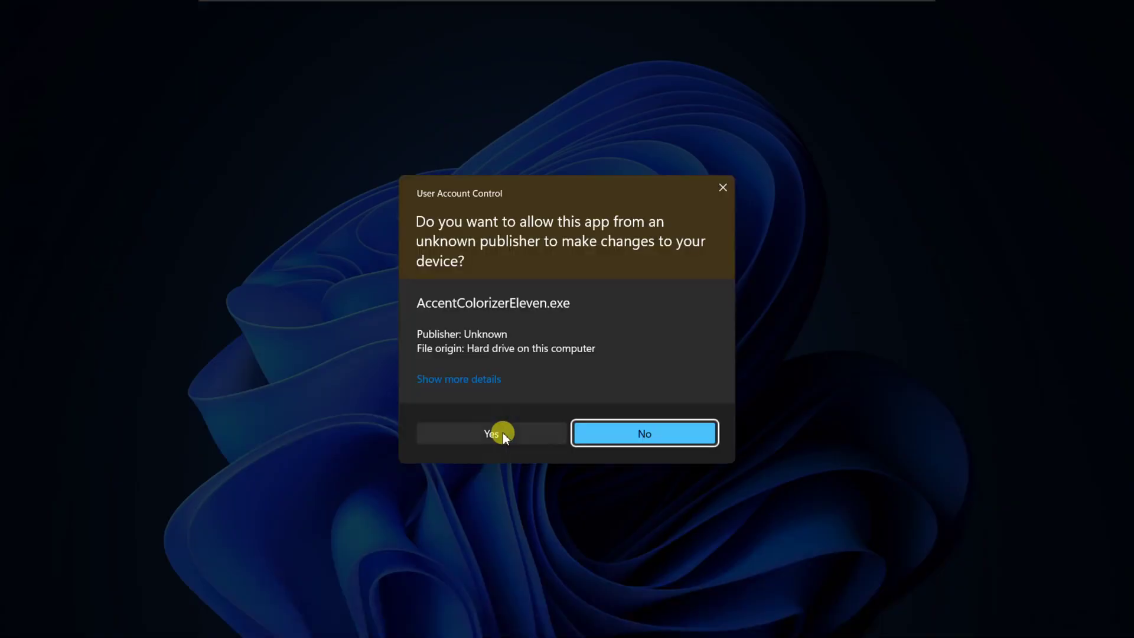
# - Apply the plain Rectify11 dark theme in Control Center, then open the Gadgets gallery from Start
pyautogui.click(500, 432)
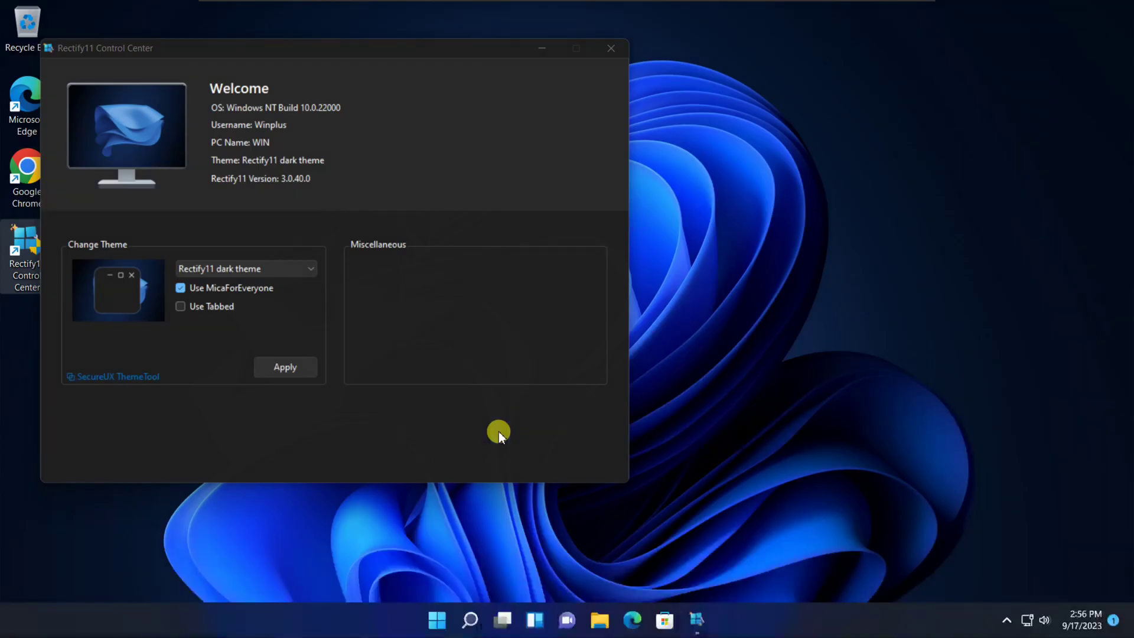
pyautogui.moveTo(335, 52); pyautogui.dragTo(643, 52)
pyautogui.click(520, 270)
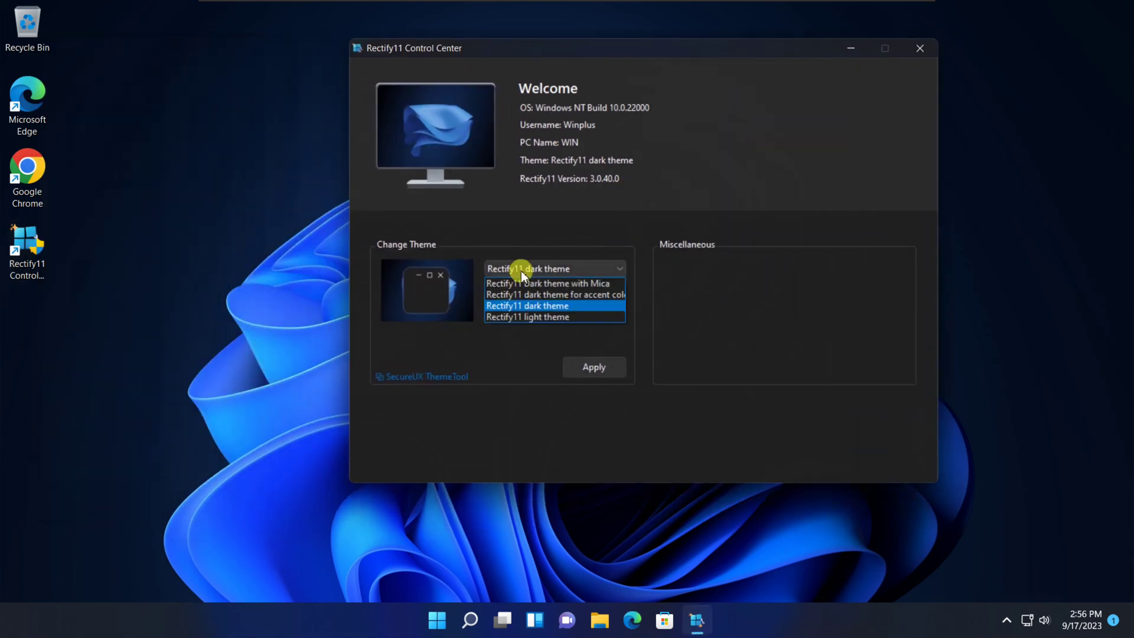
pyautogui.click(525, 293)
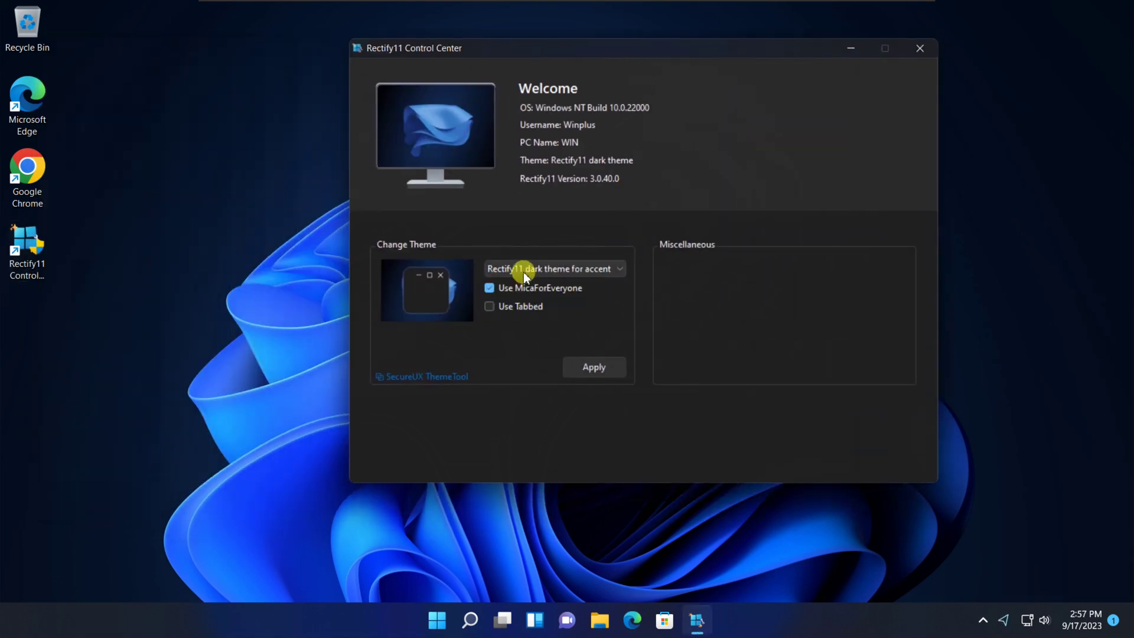
pyautogui.click(523, 271)
pyautogui.click(523, 306)
pyautogui.click(595, 364)
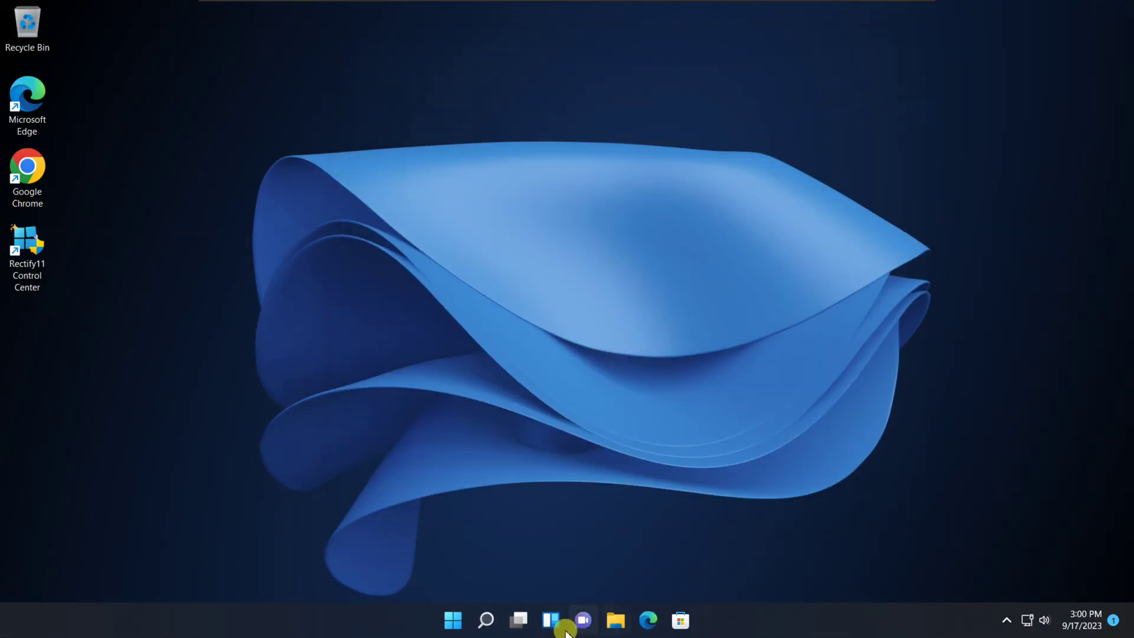
pyautogui.click(451, 627)
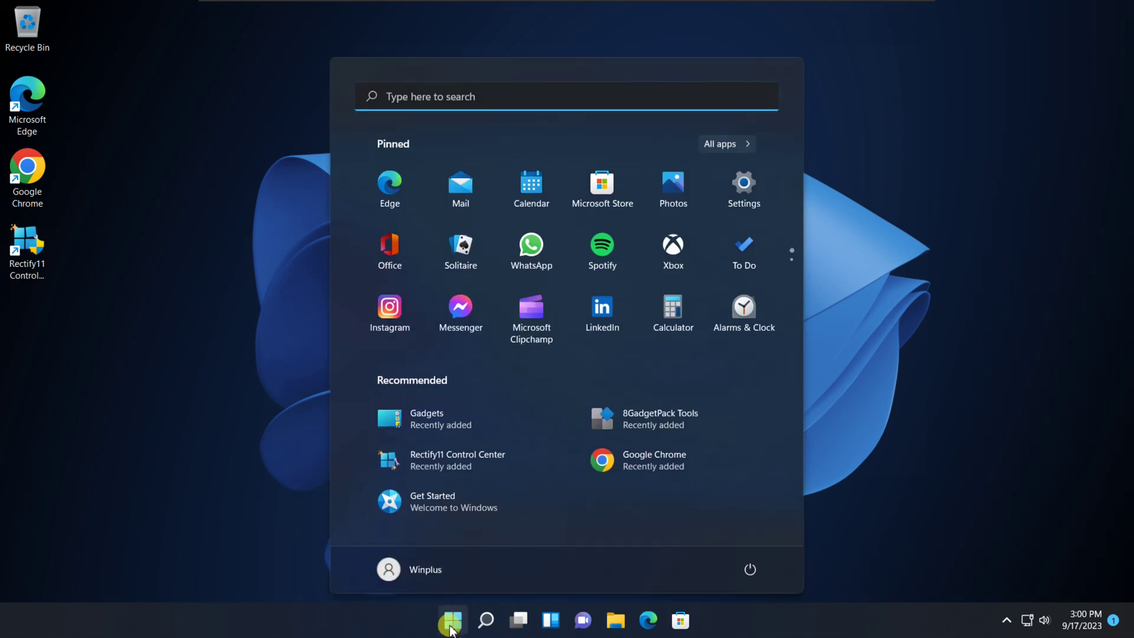
pyautogui.click(417, 421)
# - Add the 7 Sidebar, then stack Calendar, Clock (Digital), Currency, Picture Puzzle and Unit Converter gadgets on it
pyautogui.doubleClick(373, 242)
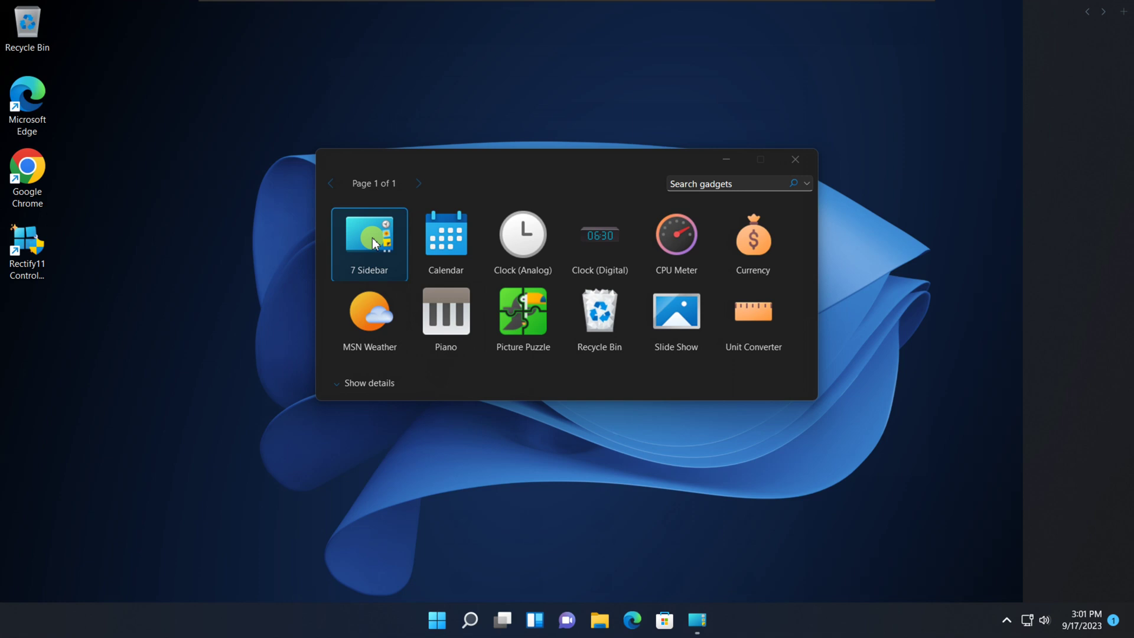
pyautogui.doubleClick(455, 237)
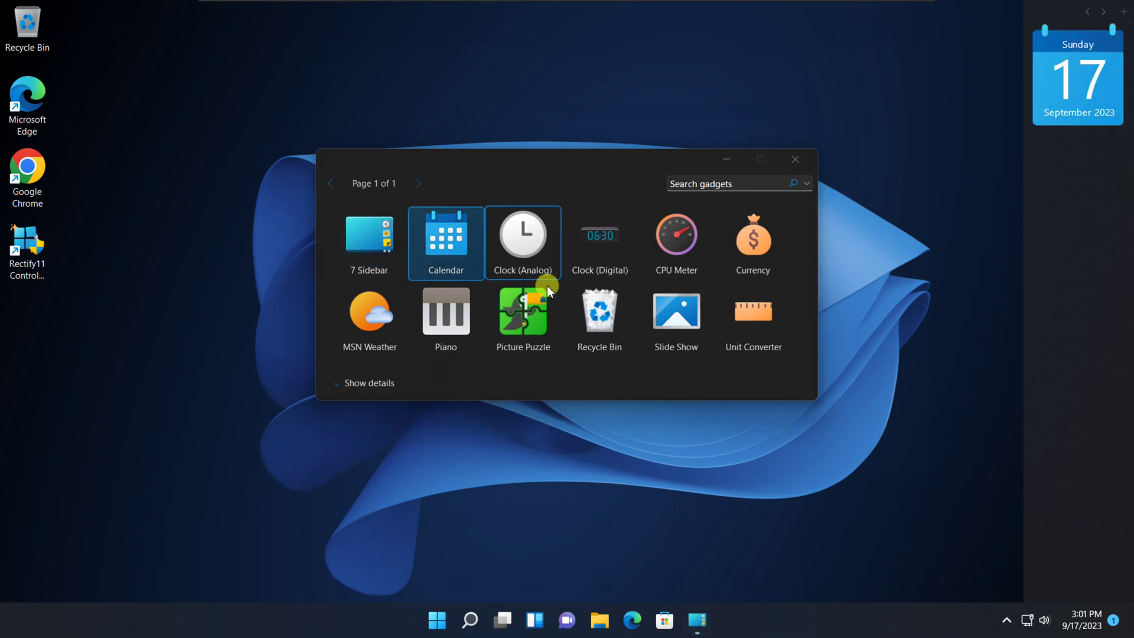
pyautogui.click(602, 236)
pyautogui.doubleClick(602, 237)
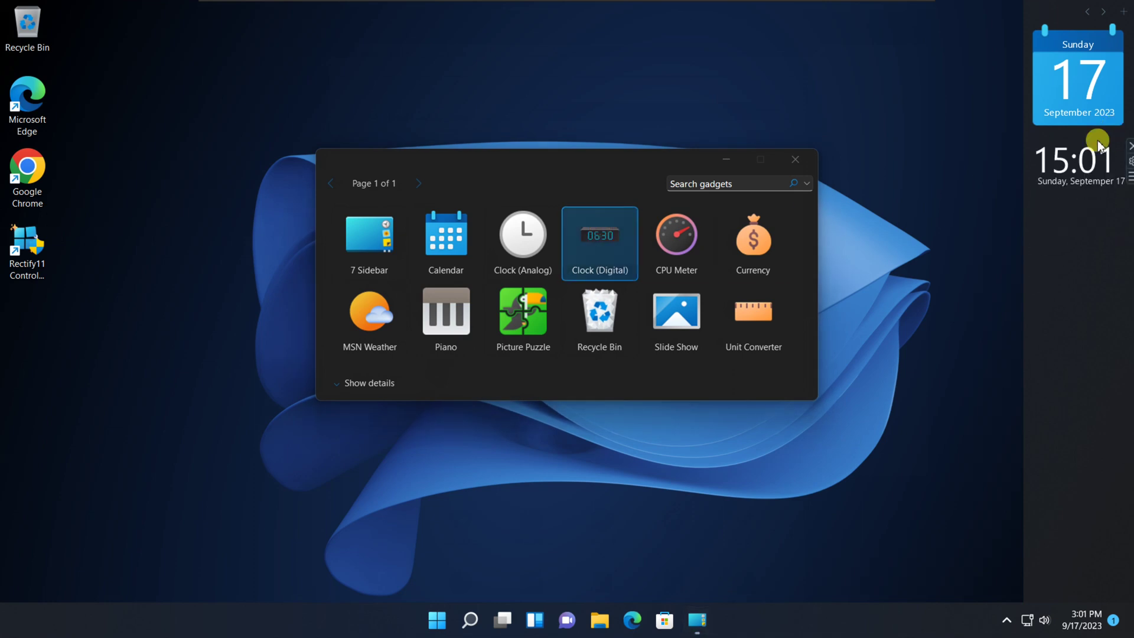
pyautogui.doubleClick(739, 267)
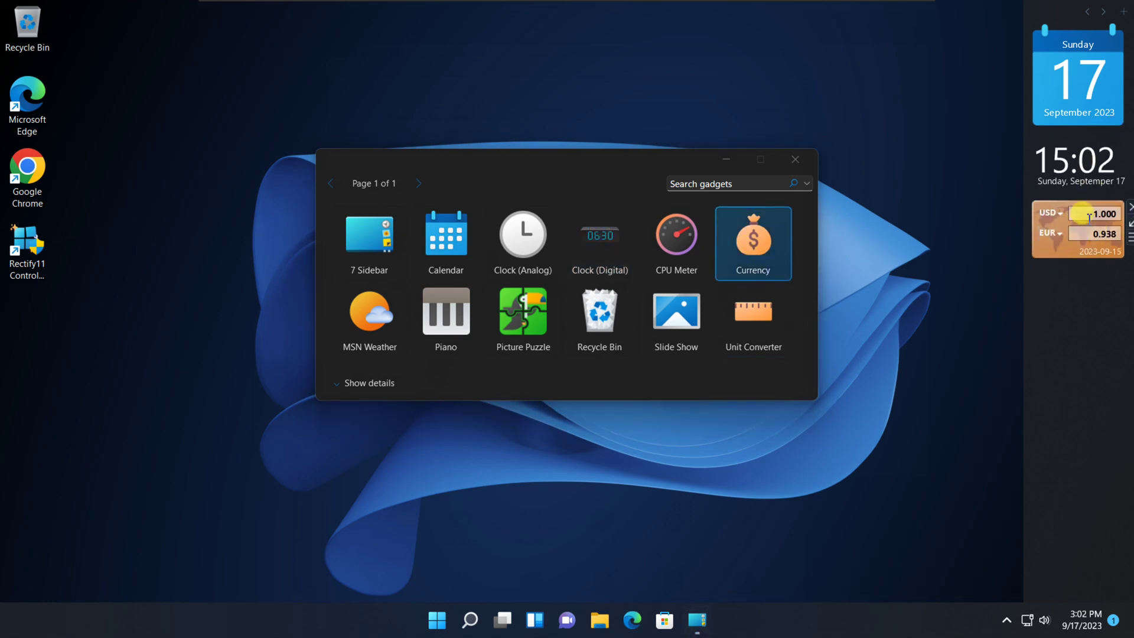
pyautogui.doubleClick(515, 319)
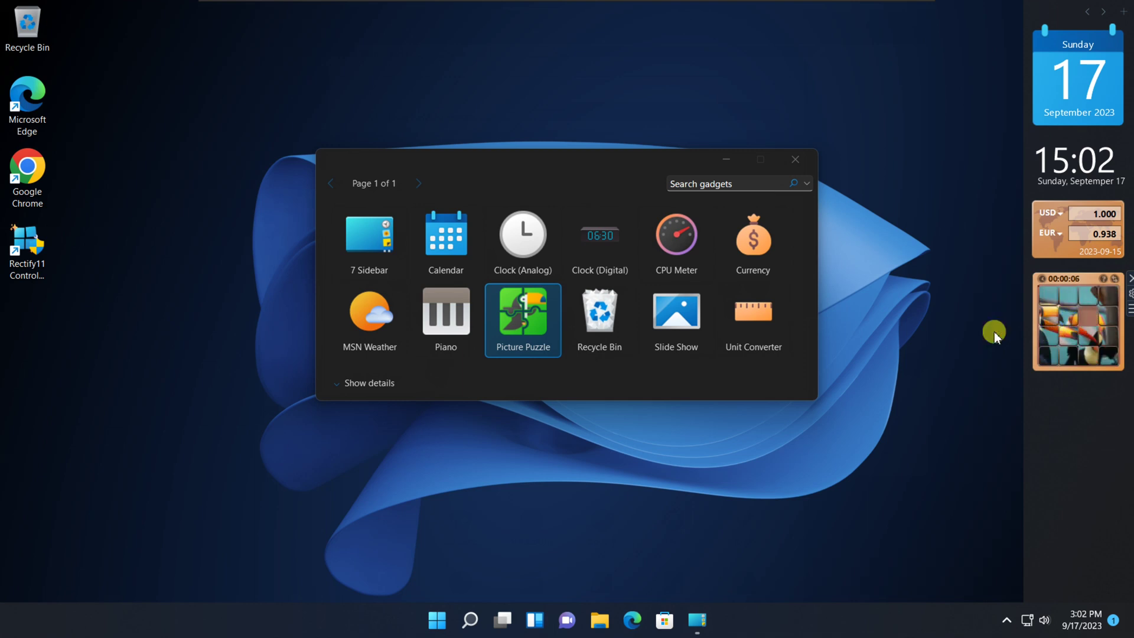
pyautogui.doubleClick(744, 327)
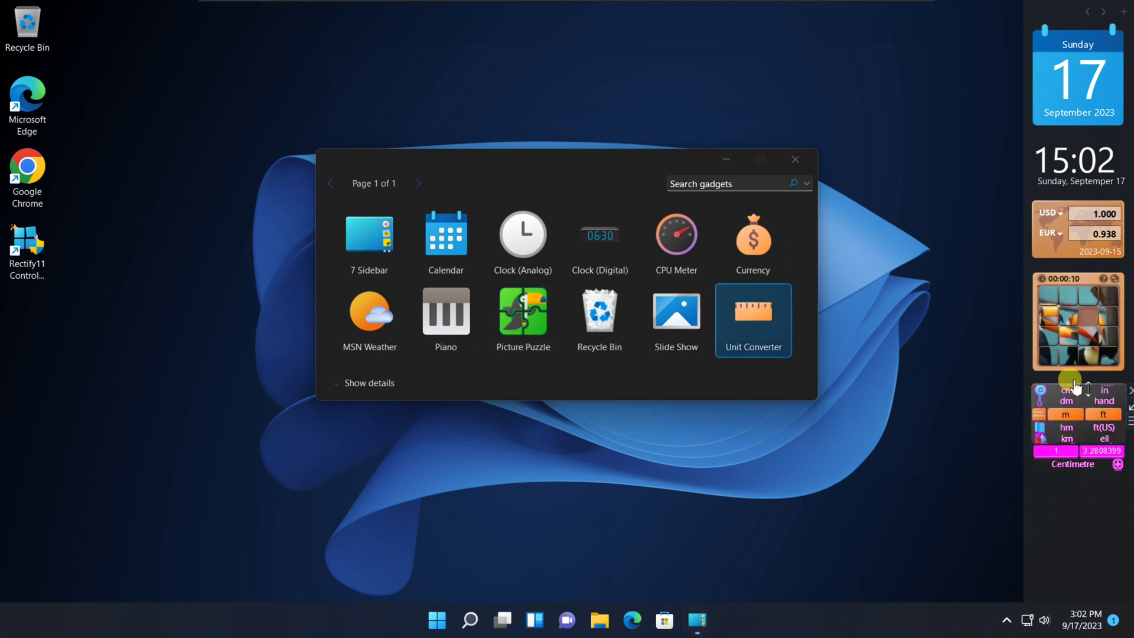